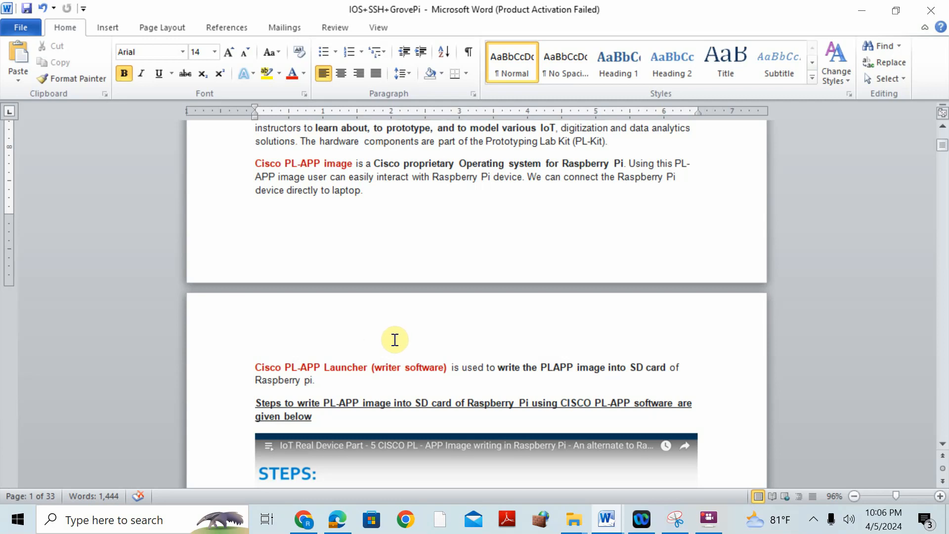
- Switch to Chrome, replace the AliExpress Raspberry Pi page with google.com, and search for "sd card"
click(300, 525)
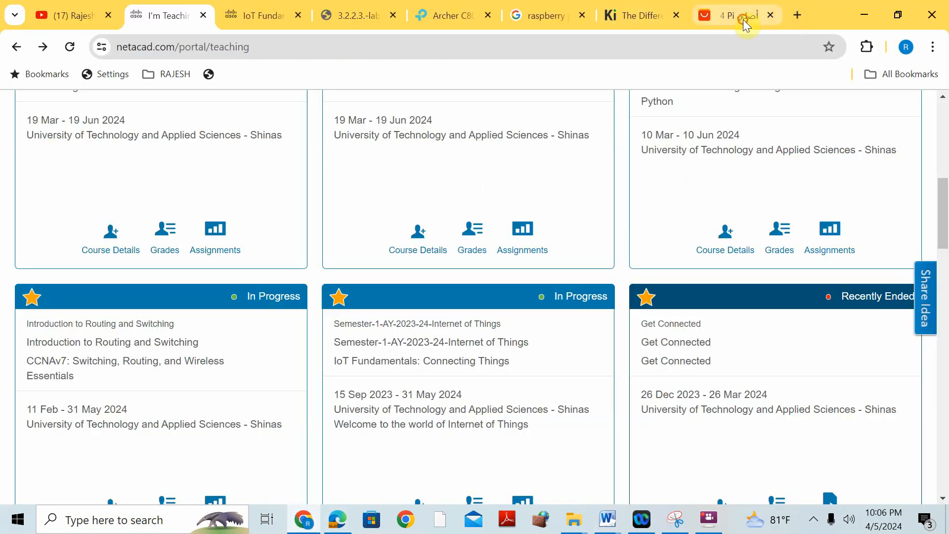
click(743, 19)
click(329, 47)
text(google.com)
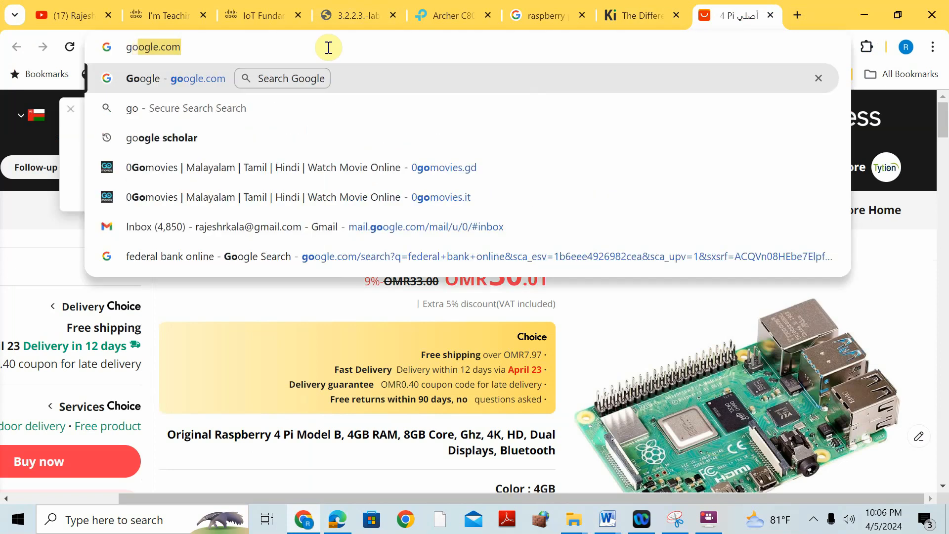
key(Return)
text(s)
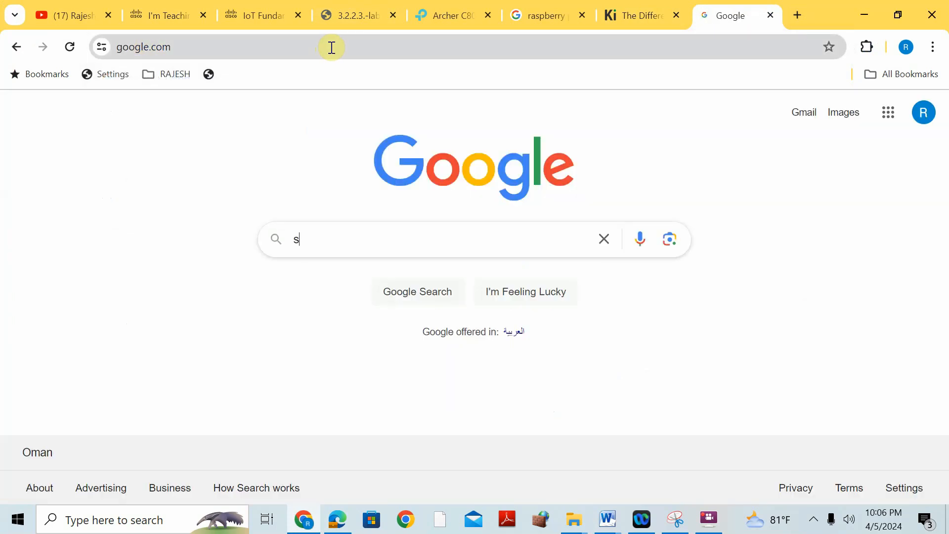
text(d card)
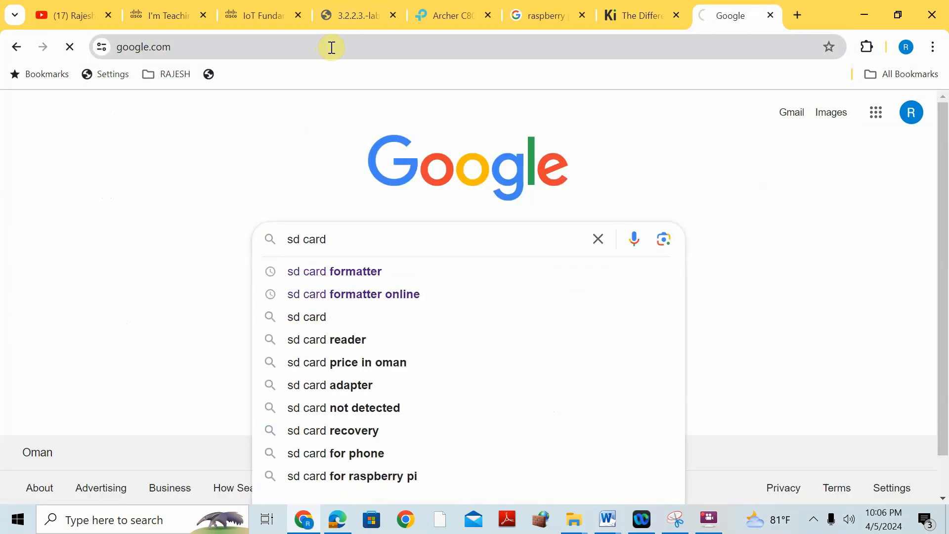
key(Return)
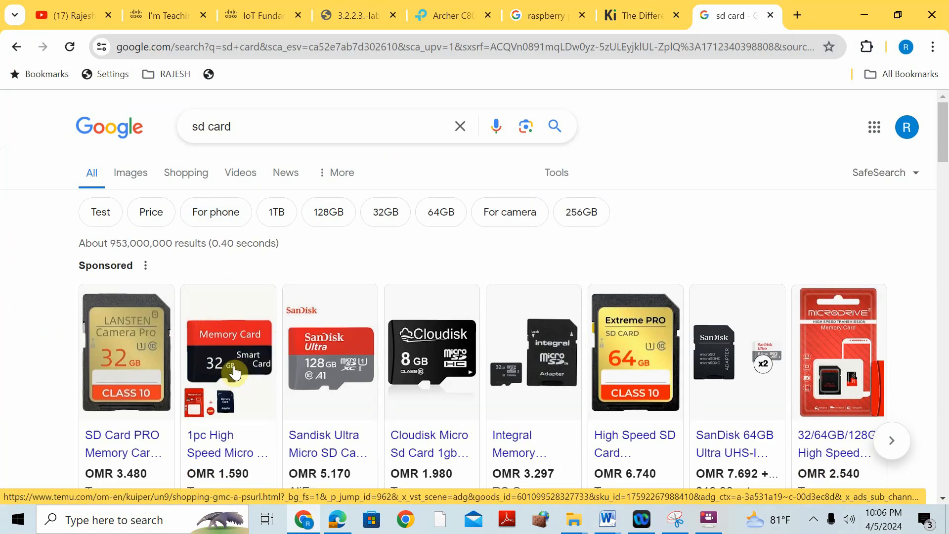
mouse_move(238, 364)
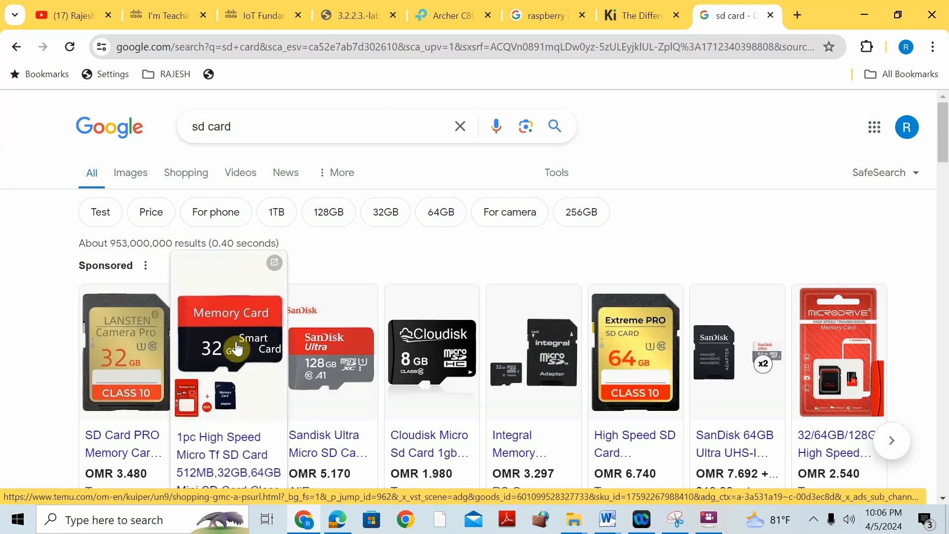
- Search for sd card and card reader, and look over the product page of the first sponsored USB 3.0 reader
click(270, 126)
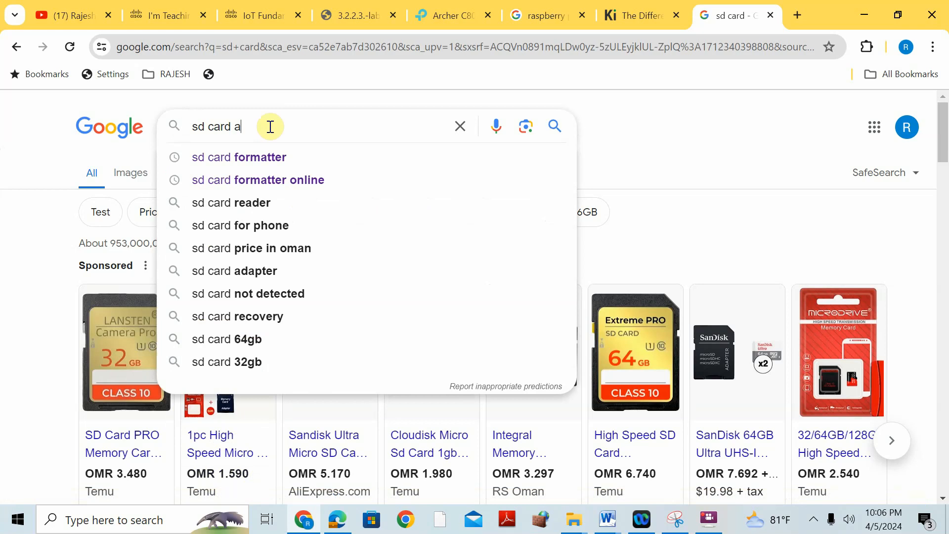
text(and card)
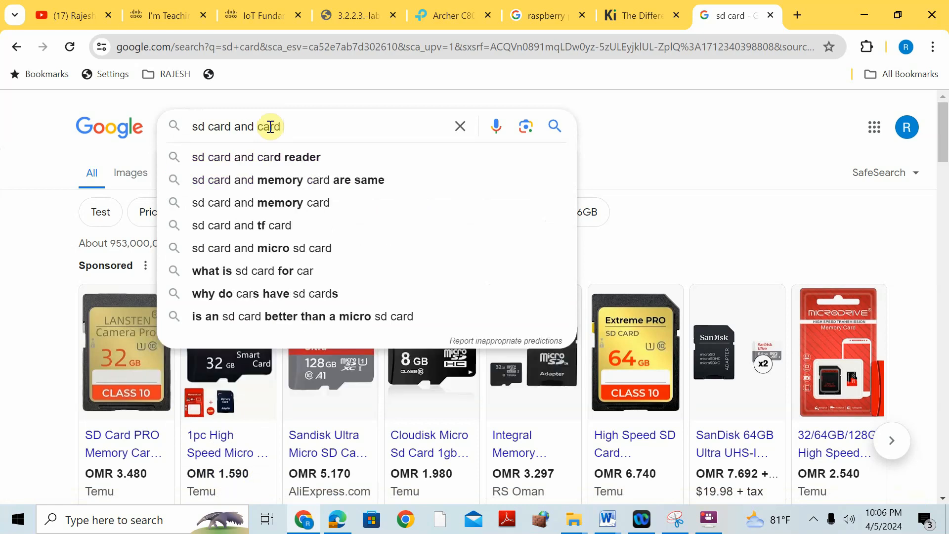
text( rteader)
key(Return)
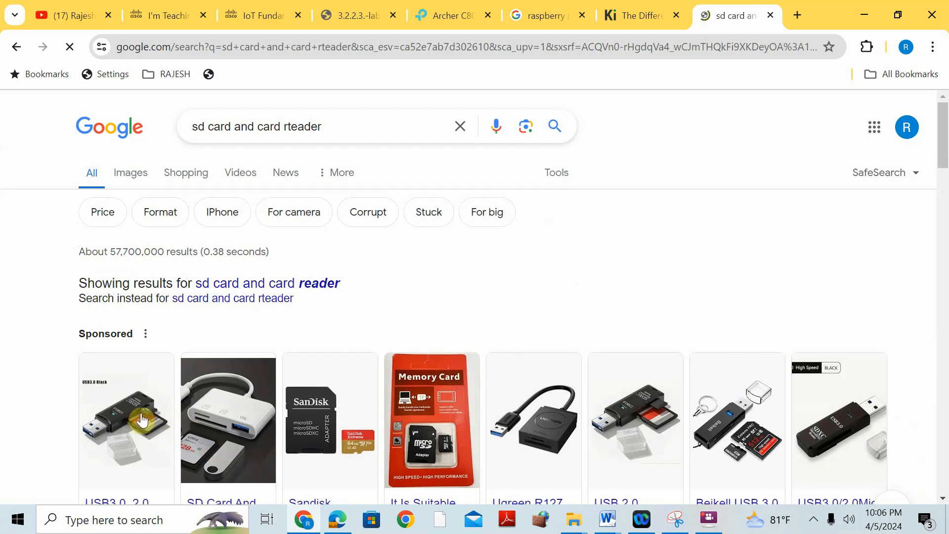
click(143, 419)
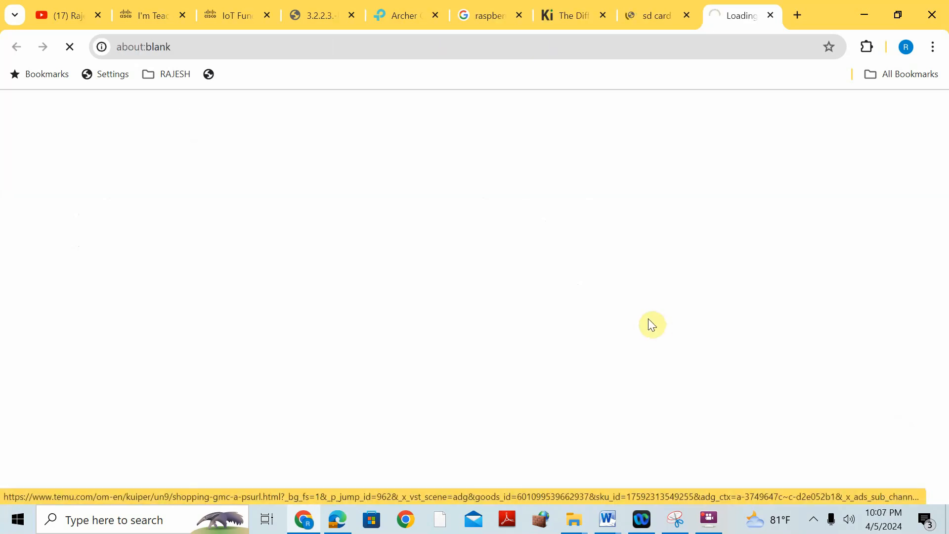
scroll(518, 306, down, 8)
scroll(519, 307, up, 6)
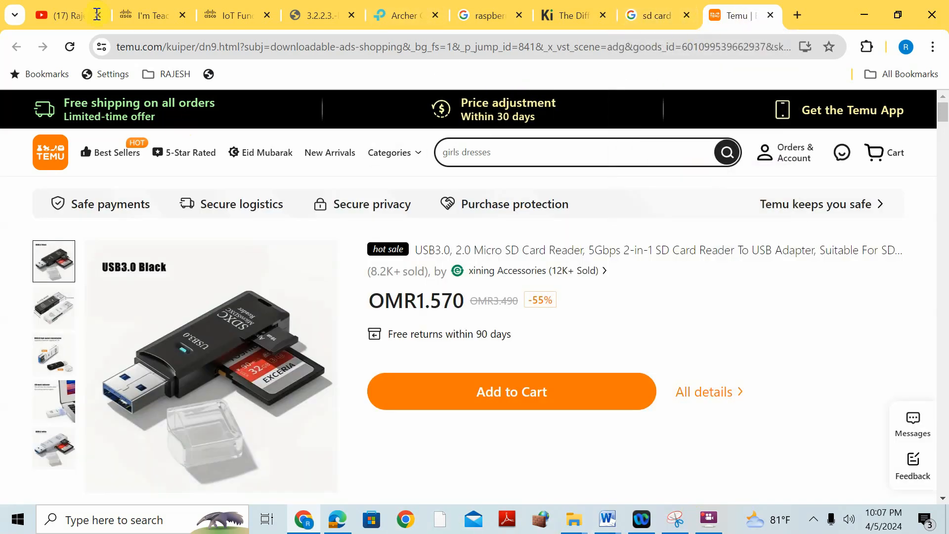
- Search Google Images for "sd card slot in raspberry pi 4" and preview the MagPi magazine picture of the board
click(650, 16)
drag(322, 127, 237, 129)
text(slot in s)
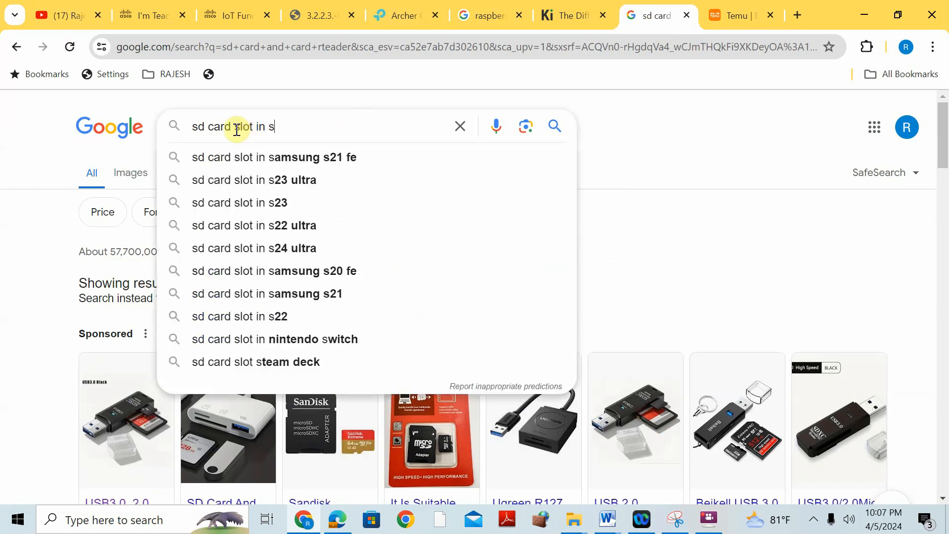
key(BackSpace)
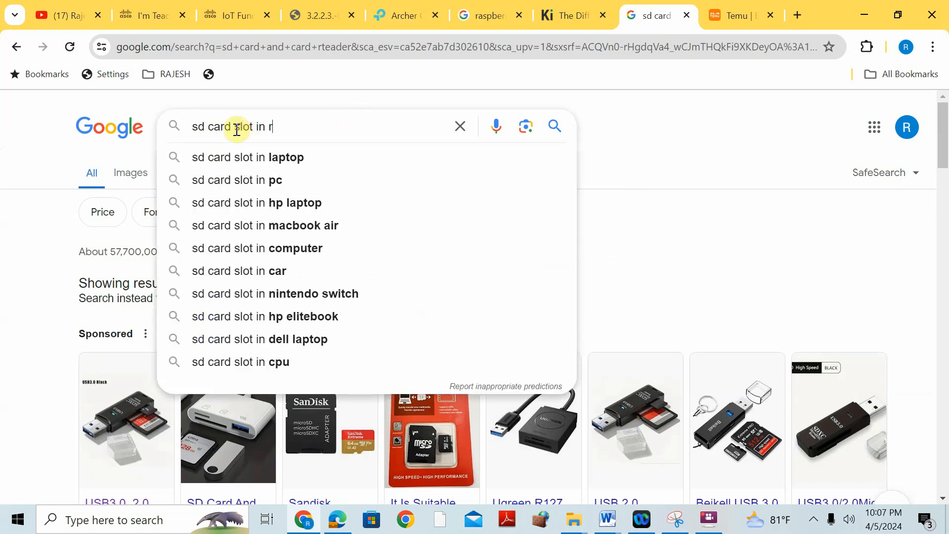
text(raspberry pi 4)
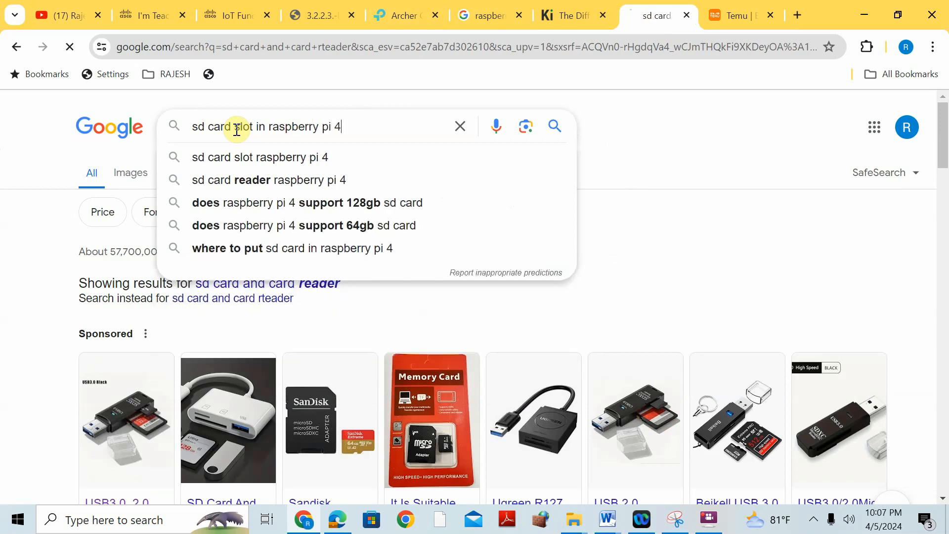
key(Return)
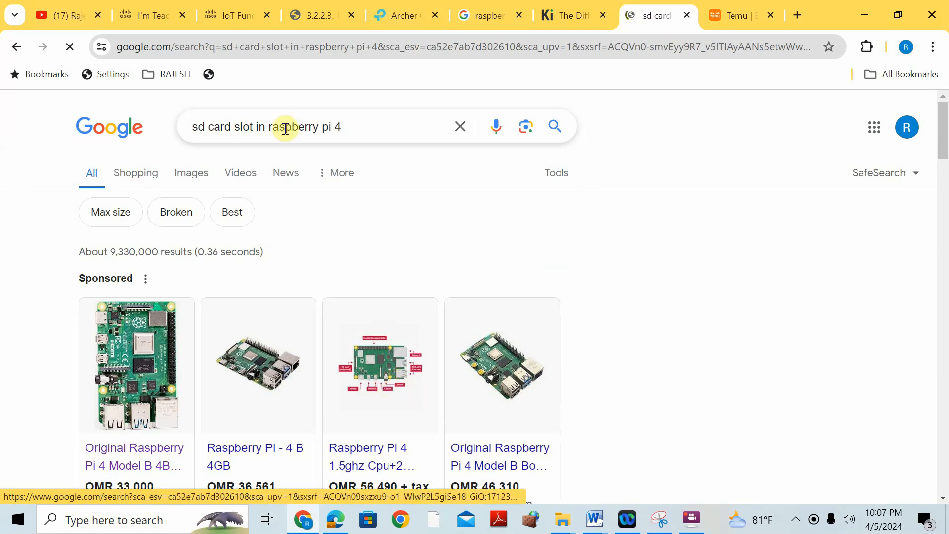
click(180, 177)
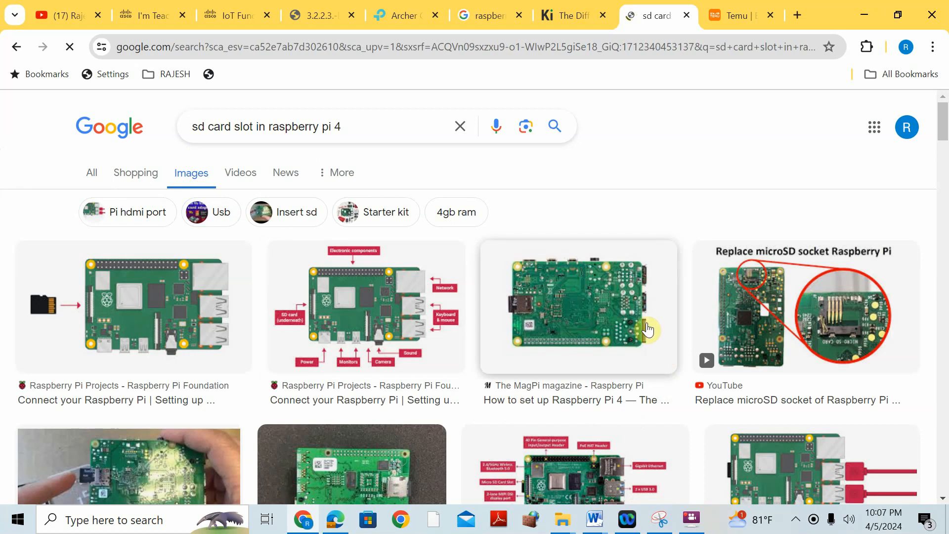
click(563, 333)
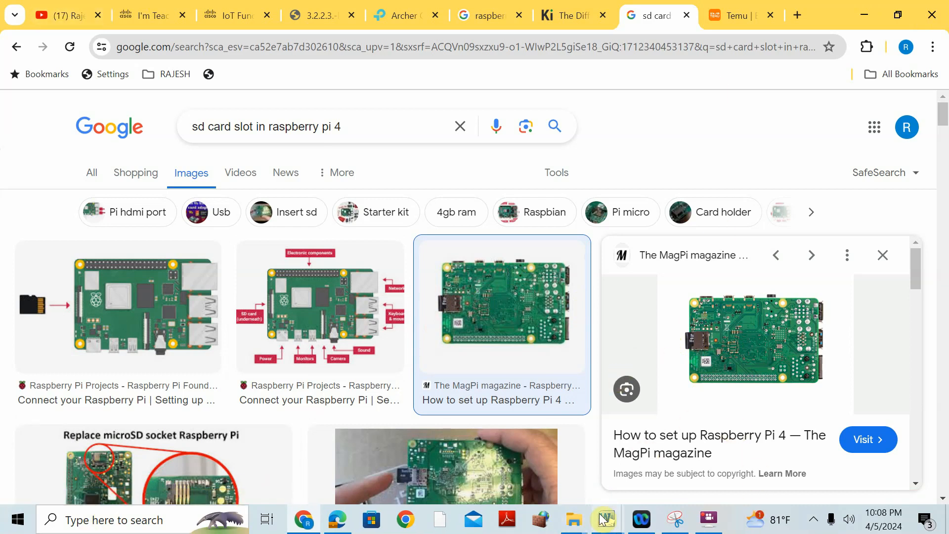
- Find and launch the Cisco PL-App Launcher from Windows, and show its Setup a New Device page
mouse_move(690, 532)
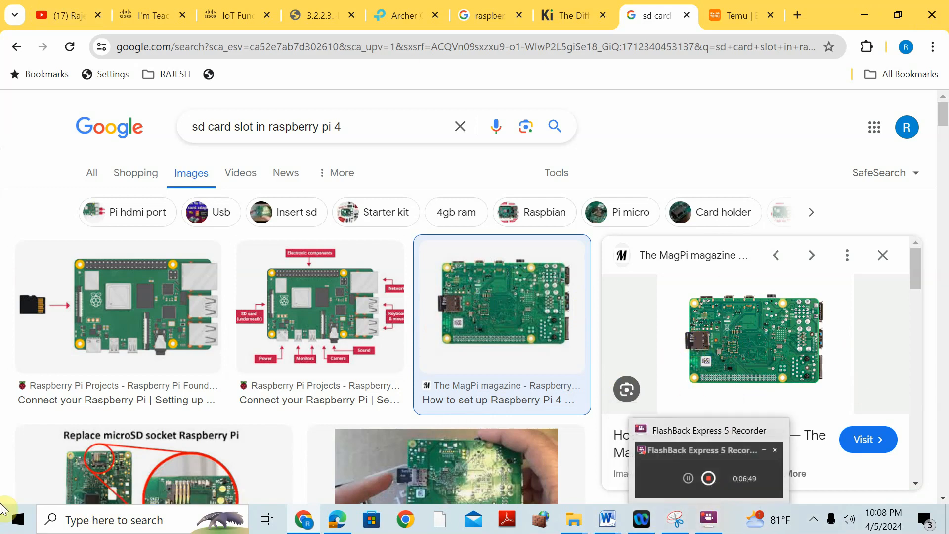
click(57, 528)
text(plapp)
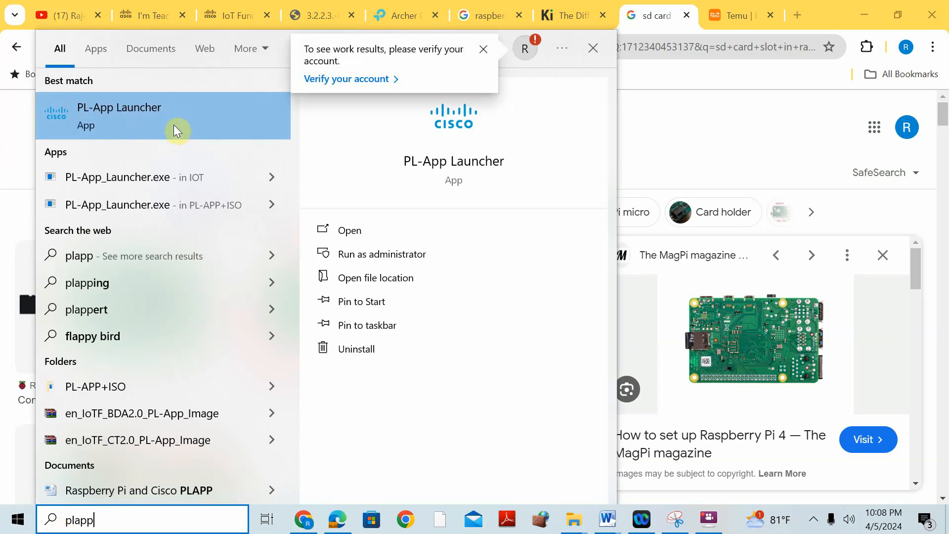
click(191, 118)
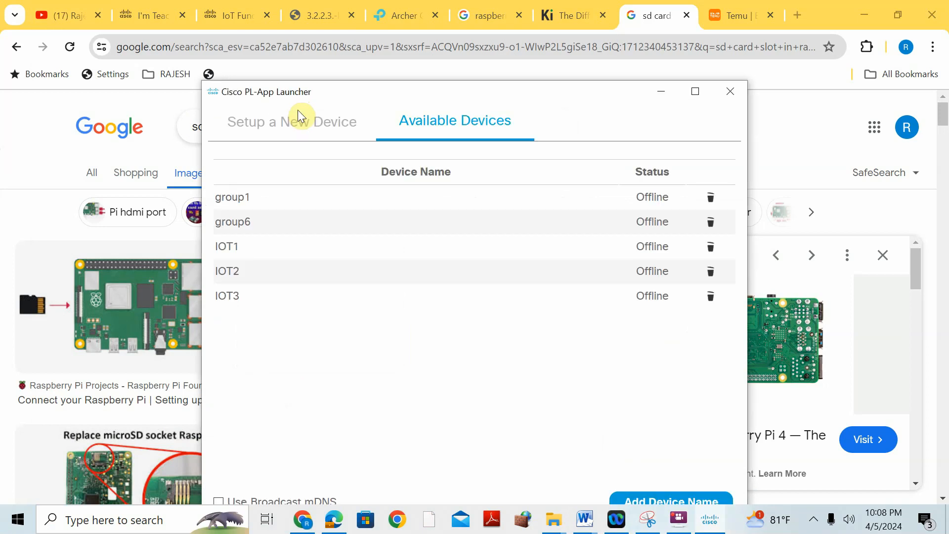
click(298, 110)
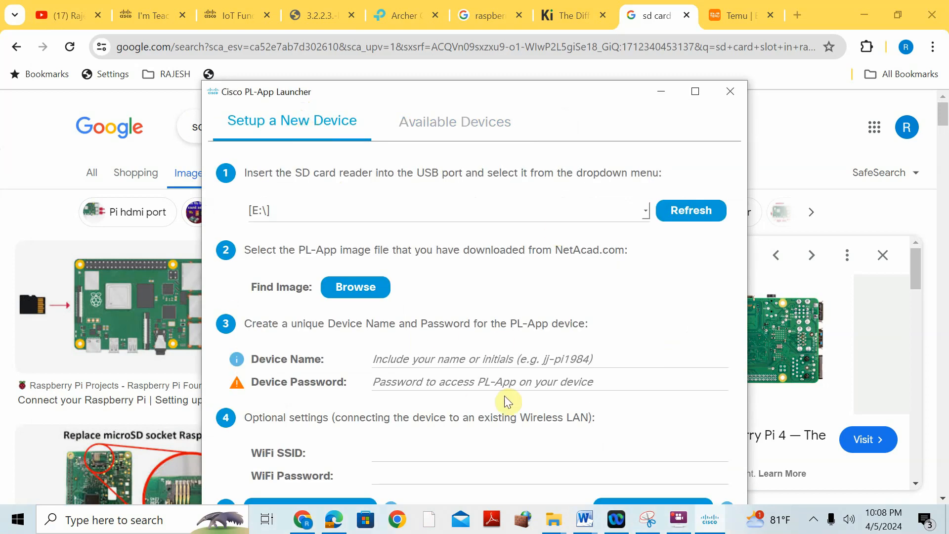
- Return to Chrome and launch the IoT Fundamentals: Connecting Things course from the NetAcad I'm Teaching page
click(238, 15)
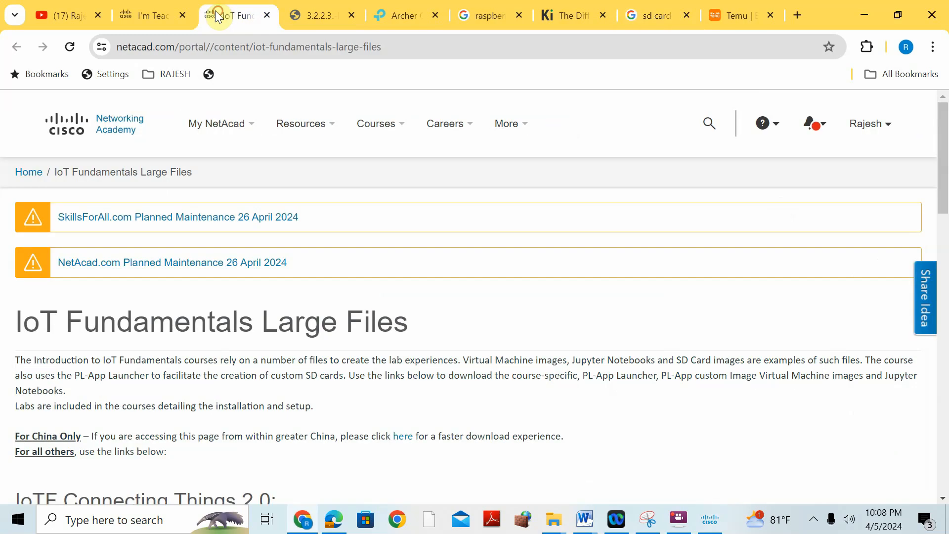
click(126, 19)
scroll(296, 208, up, 7)
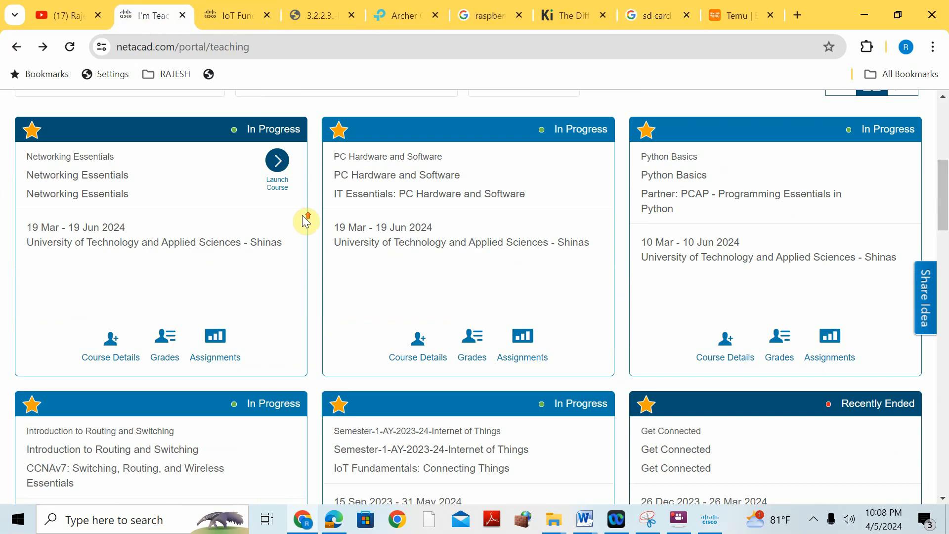
scroll(826, 149, up, 2)
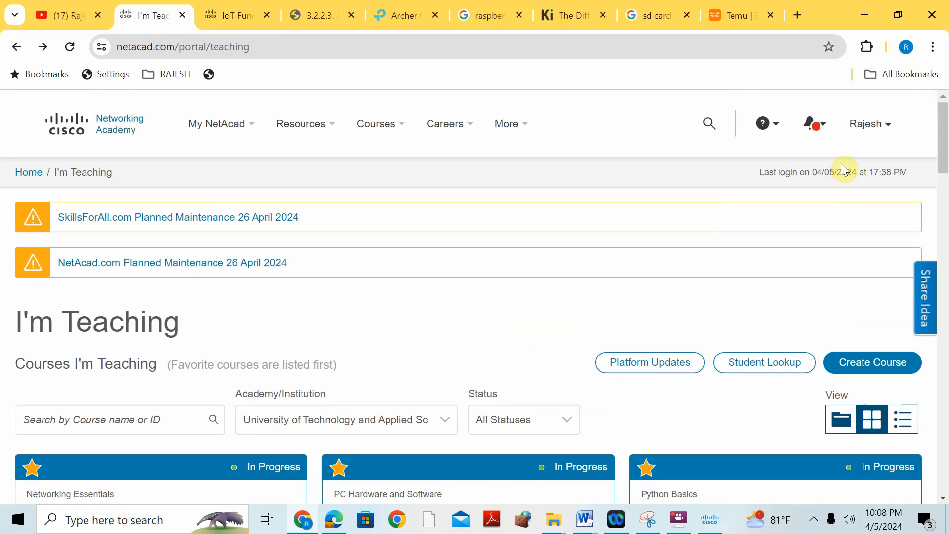
click(854, 127)
scroll(564, 290, down, 1)
scroll(561, 286, down, 10)
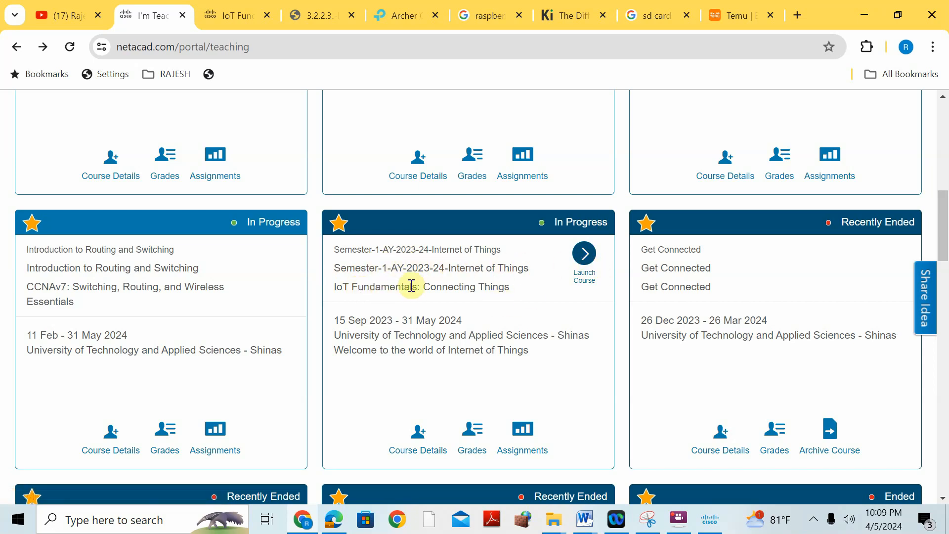
click(588, 257)
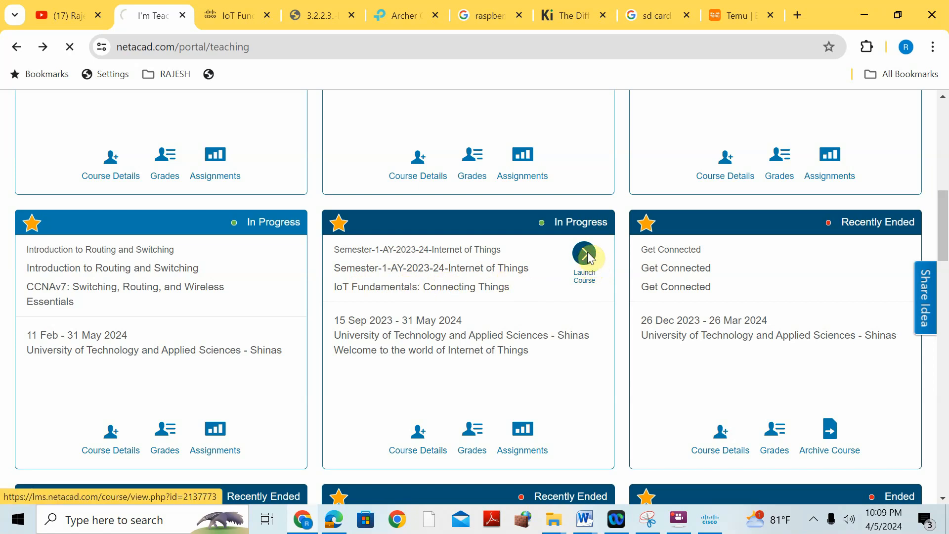
- Open the course's Student Support and Resources page and follow PL-App Launcher for Windows to the Connecting Things 2.0 download list
scroll(268, 233, down, 8)
scroll(270, 239, down, 1)
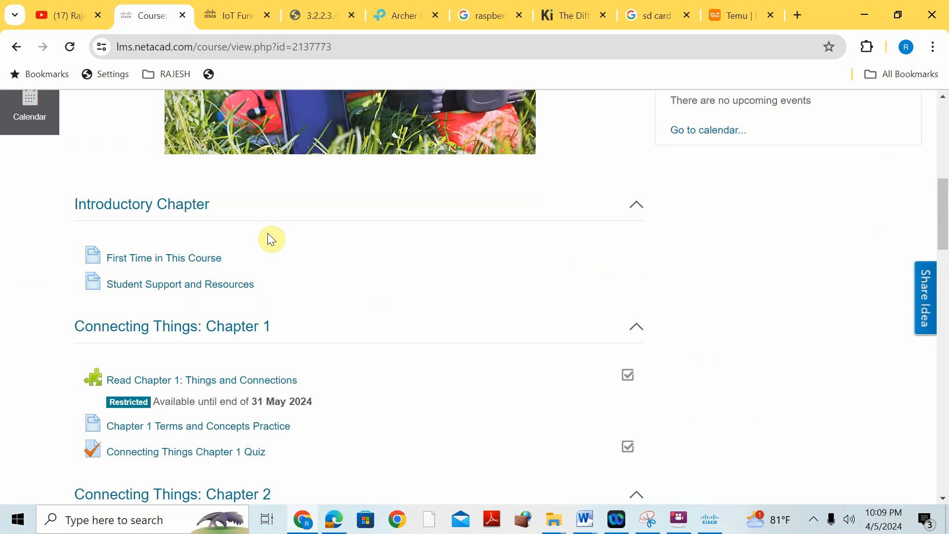
click(197, 287)
scroll(271, 264, down, 4)
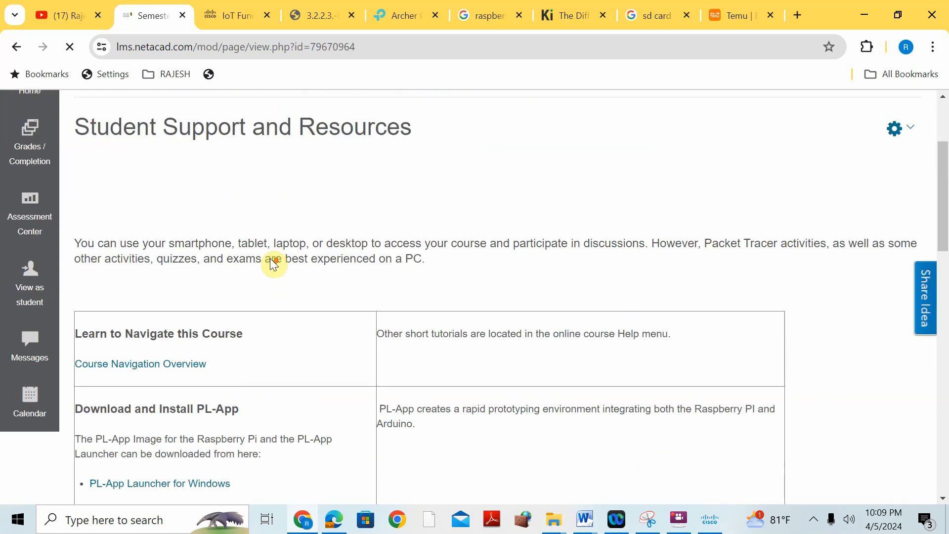
scroll(361, 247, down, 3)
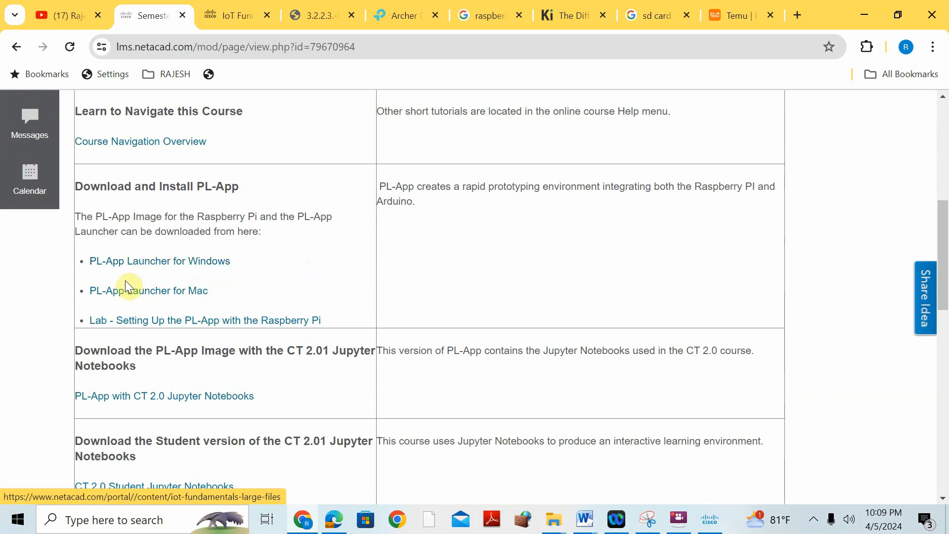
click(192, 266)
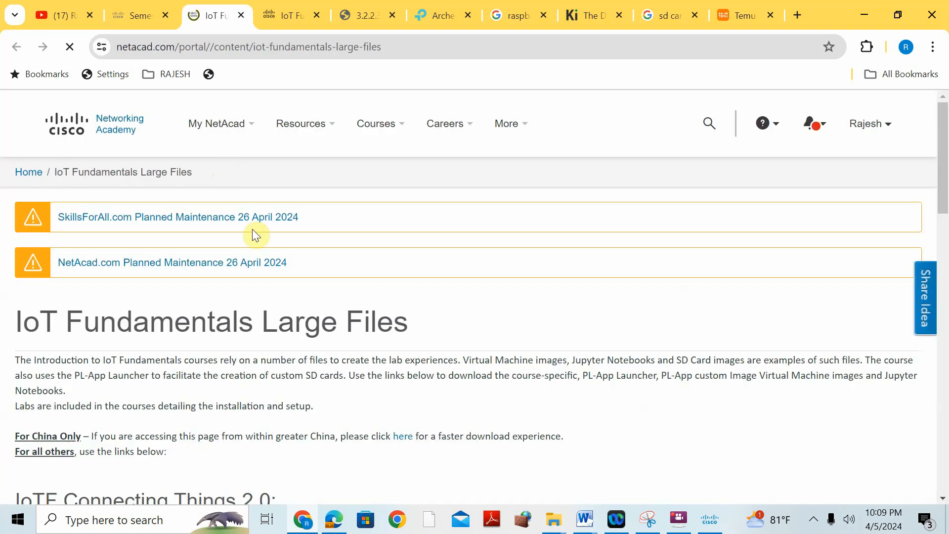
scroll(364, 295, down, 5)
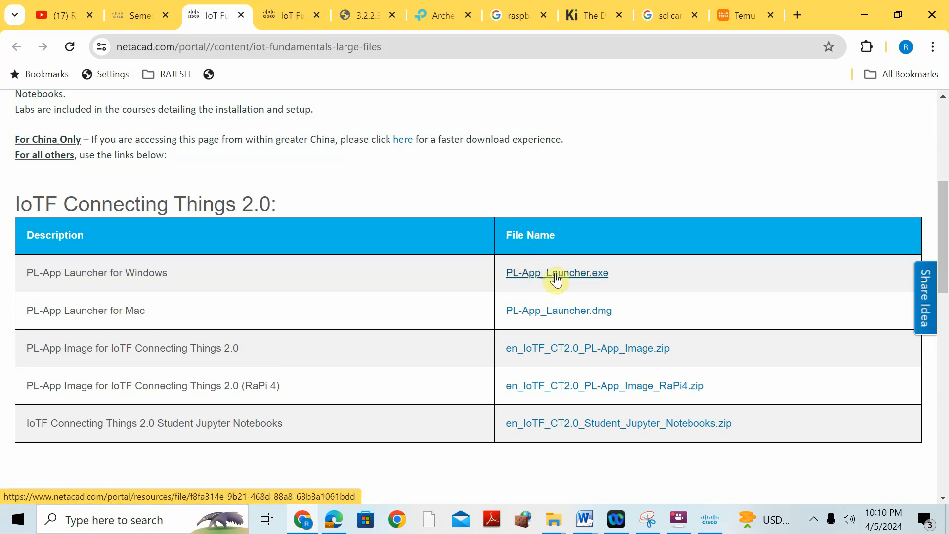
- Go back from the Student Support and Resources page to the I'm Teaching course list
click(123, 10)
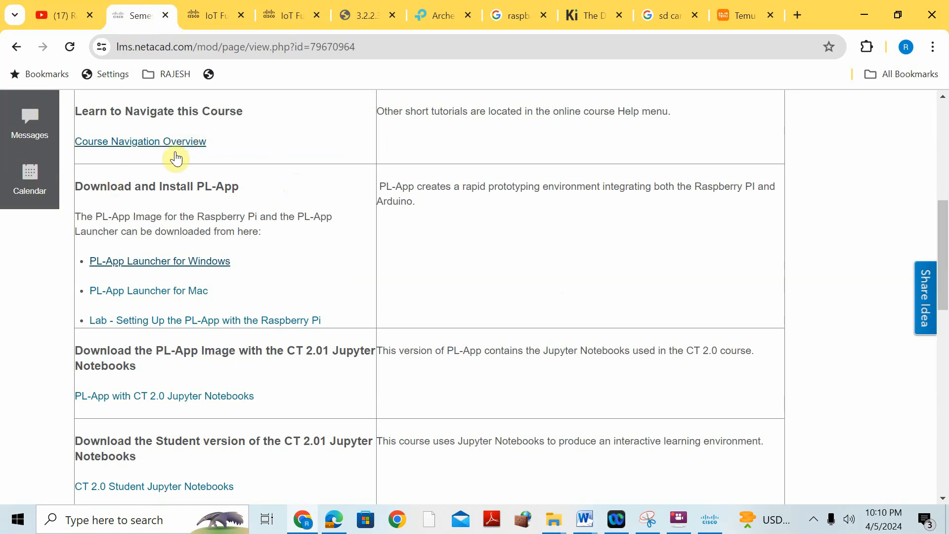
scroll(178, 156, up, 3)
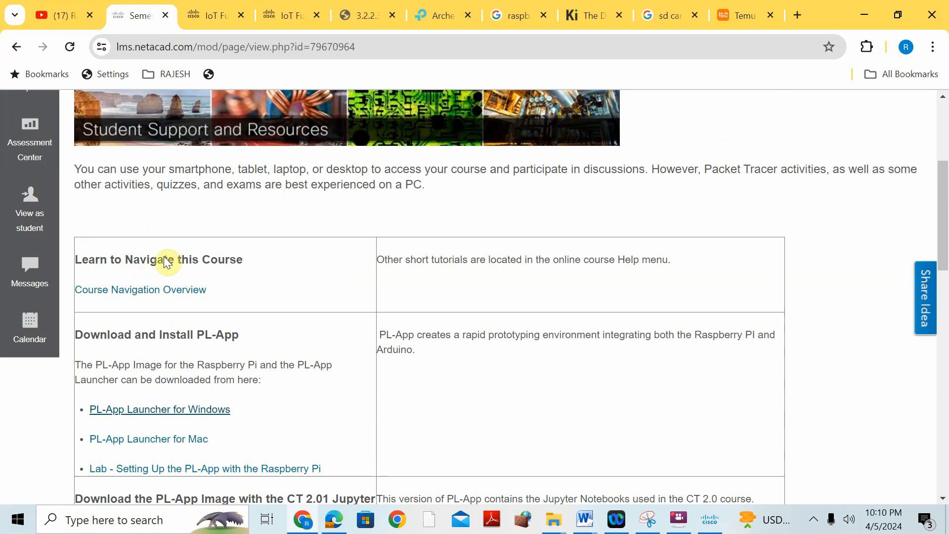
click(17, 47)
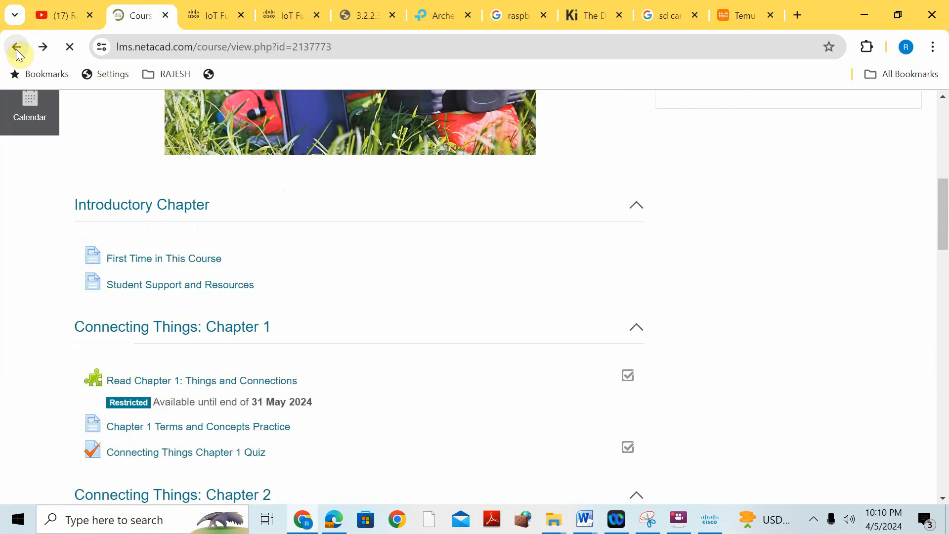
click(16, 47)
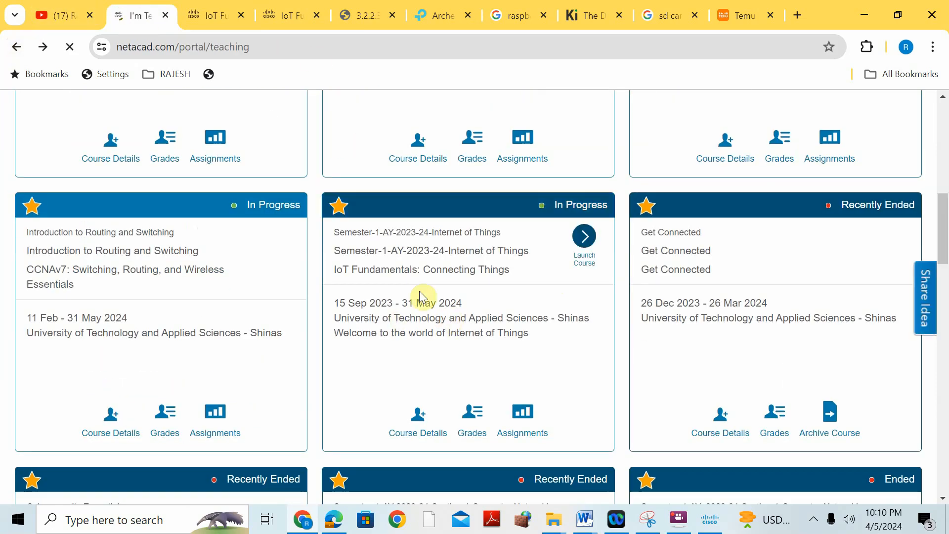
- Launch the IoT Fundamentals: Connecting Things course and follow PL-App Launcher for Windows under Student Support and Resources to the Connecting Things 2.0 file list
click(586, 262)
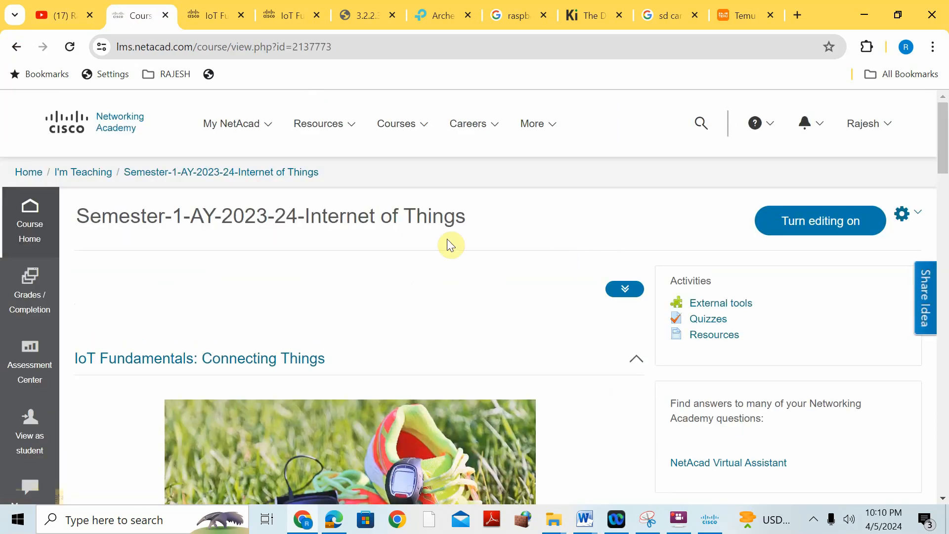
scroll(336, 230, down, 9)
click(200, 285)
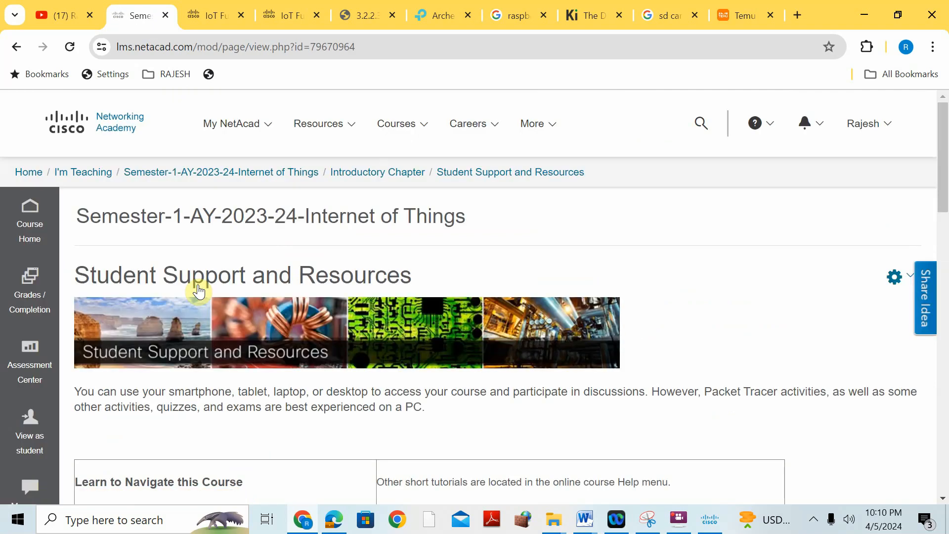
scroll(199, 290, down, 8)
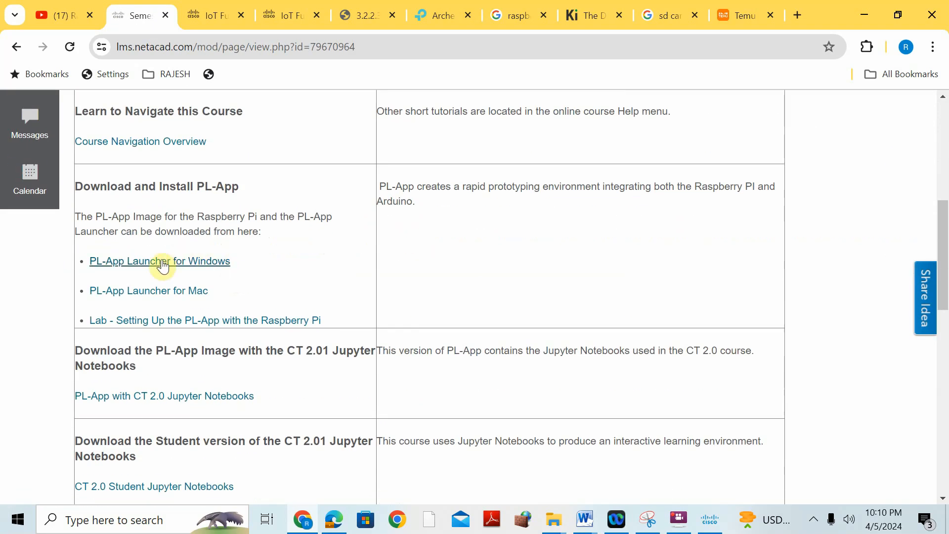
click(210, 268)
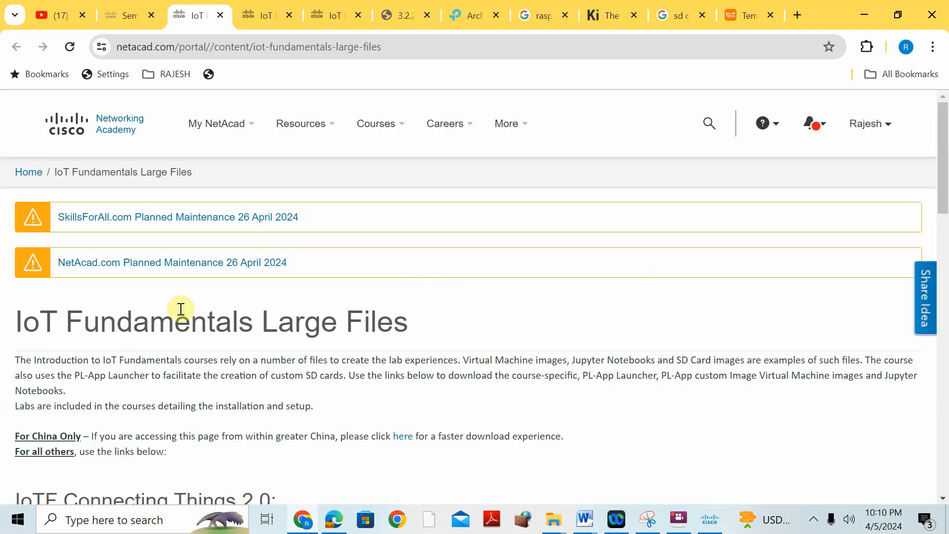
scroll(274, 295, down, 7)
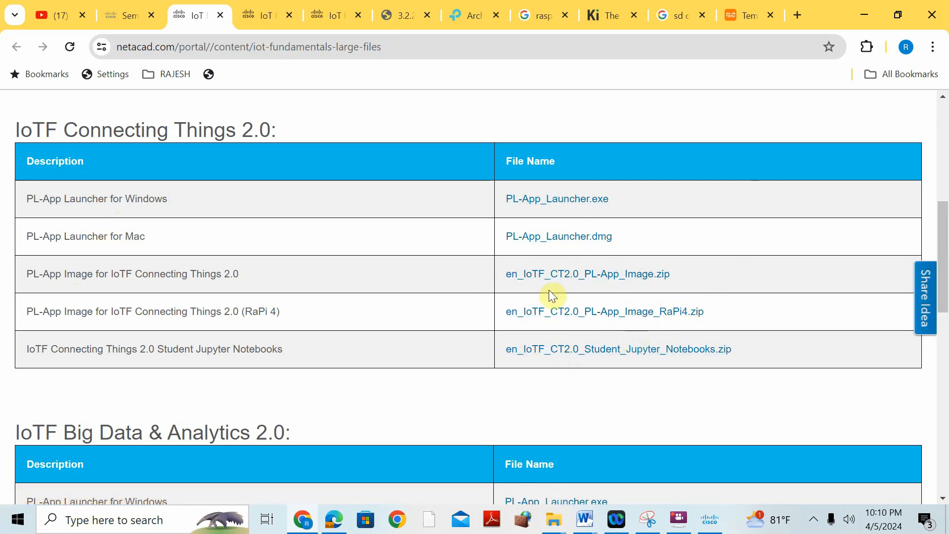
- Switch to File Explorer and open the BTECH Project folder inside Semester-2-2023-2024 on the Movies (F:) drive
mouse_move(552, 528)
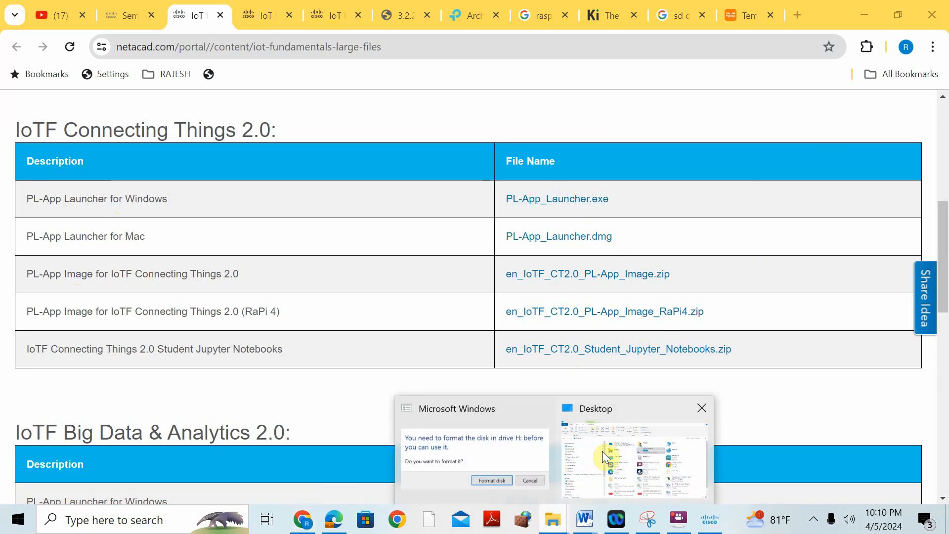
click(610, 408)
scroll(97, 453, down, 2)
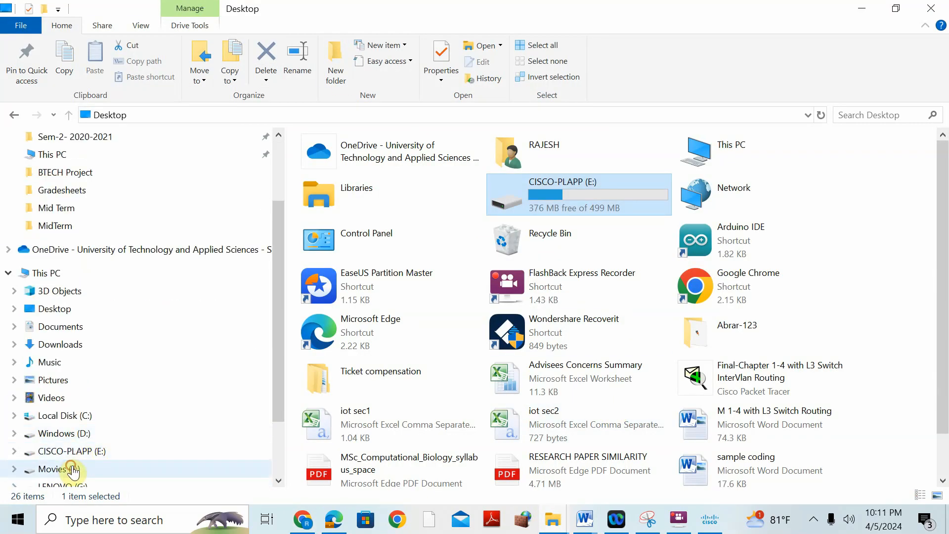
click(77, 468)
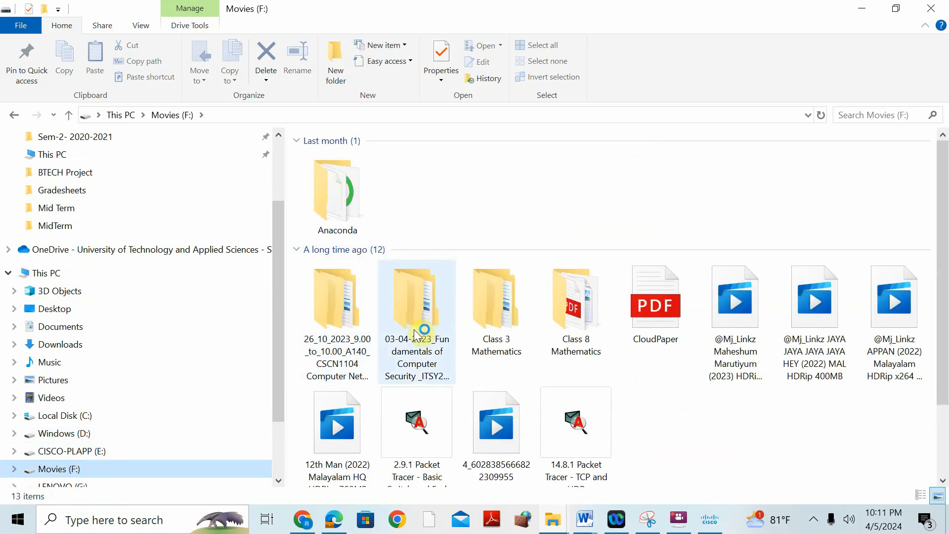
scroll(354, 390, down, 5)
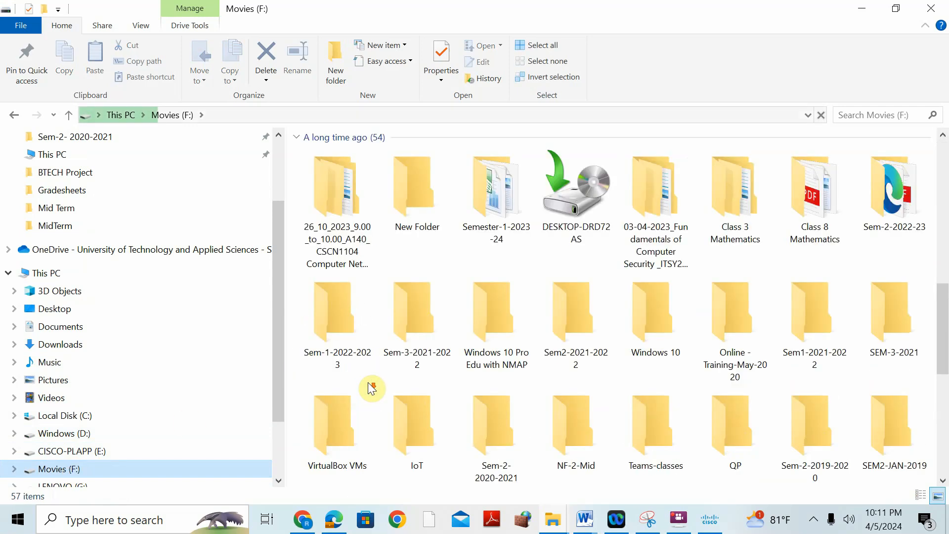
scroll(353, 267, up, 3)
double_click(348, 280)
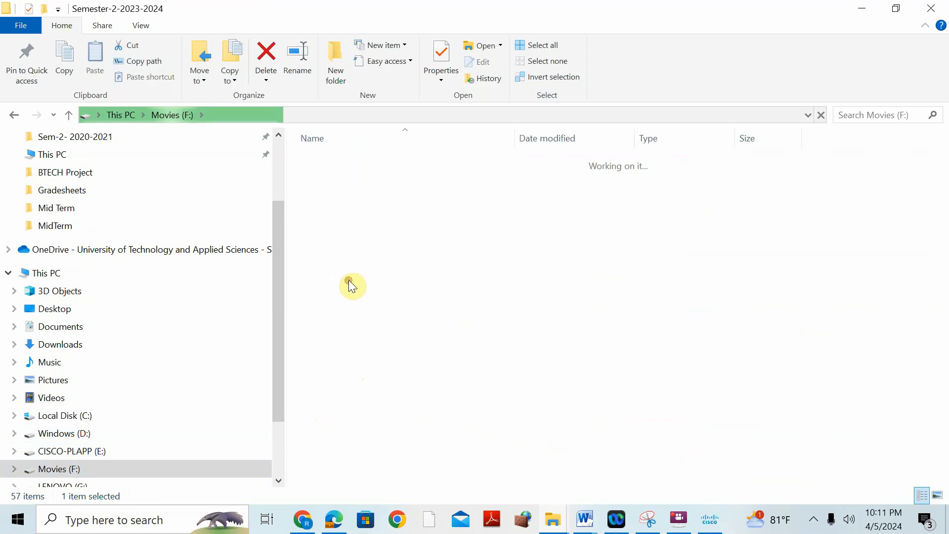
double_click(343, 176)
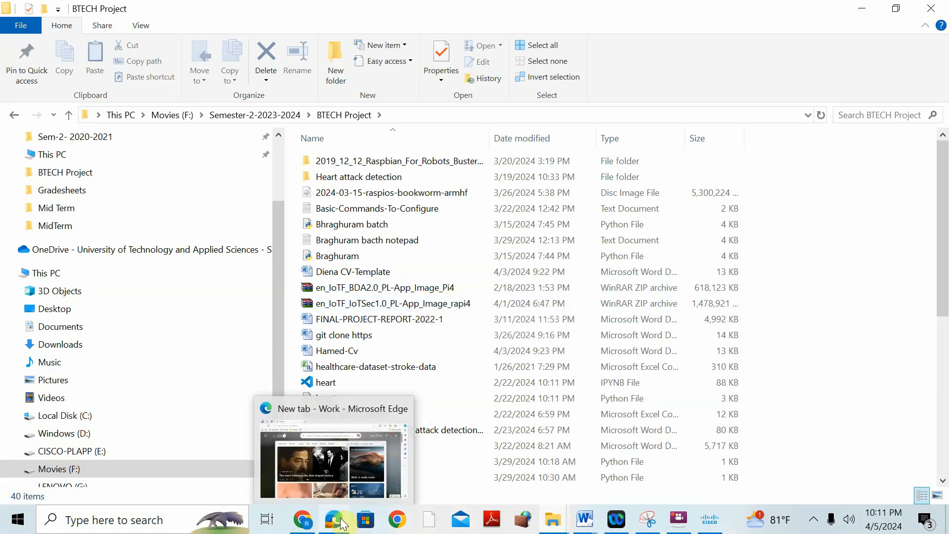
- Switch to Cisco PL-App Launcher, move its window up to show the whole form, refresh the card list and select the E:\ drive
click(713, 522)
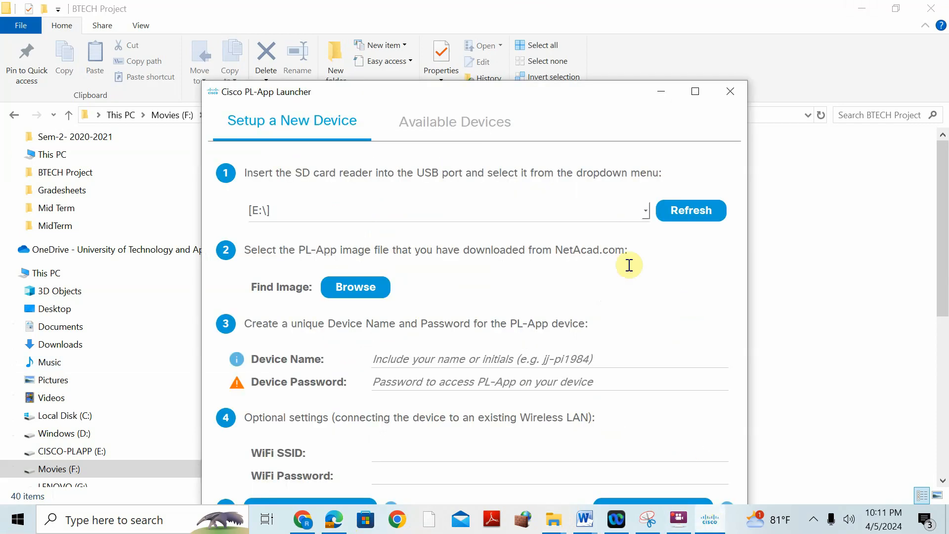
click(351, 114)
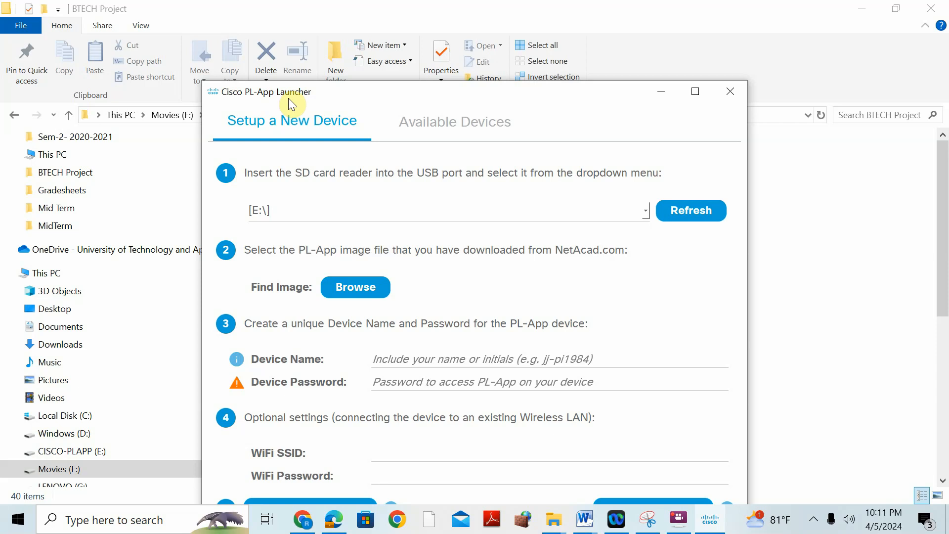
drag(318, 103, 342, 17)
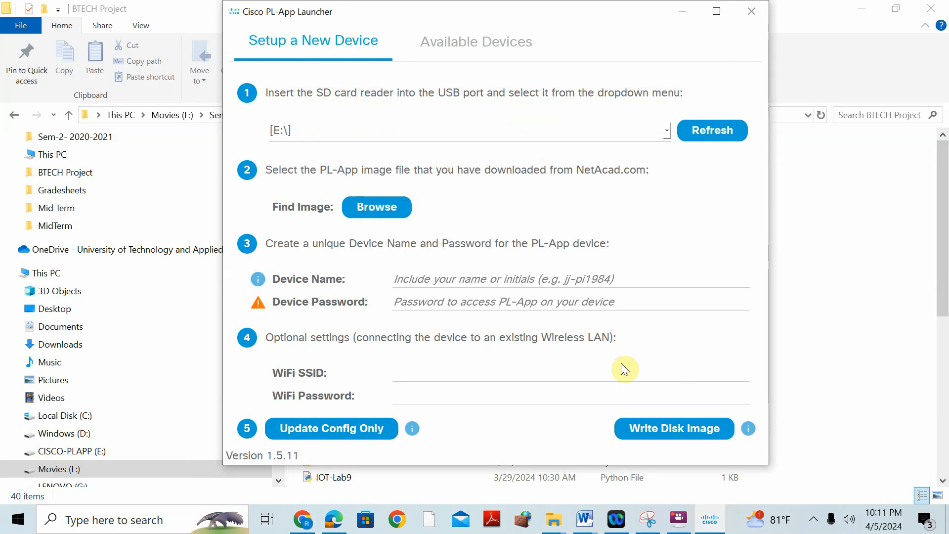
click(693, 135)
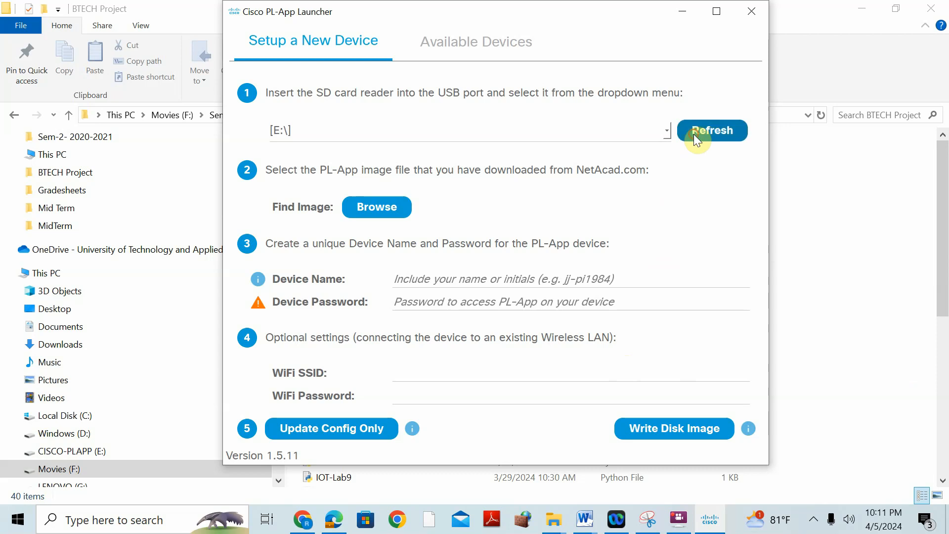
click(670, 130)
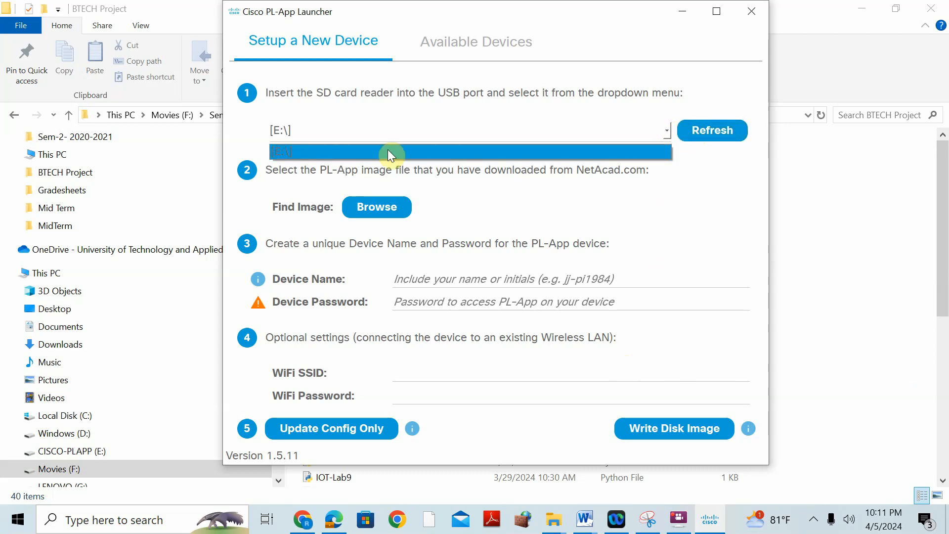
click(290, 152)
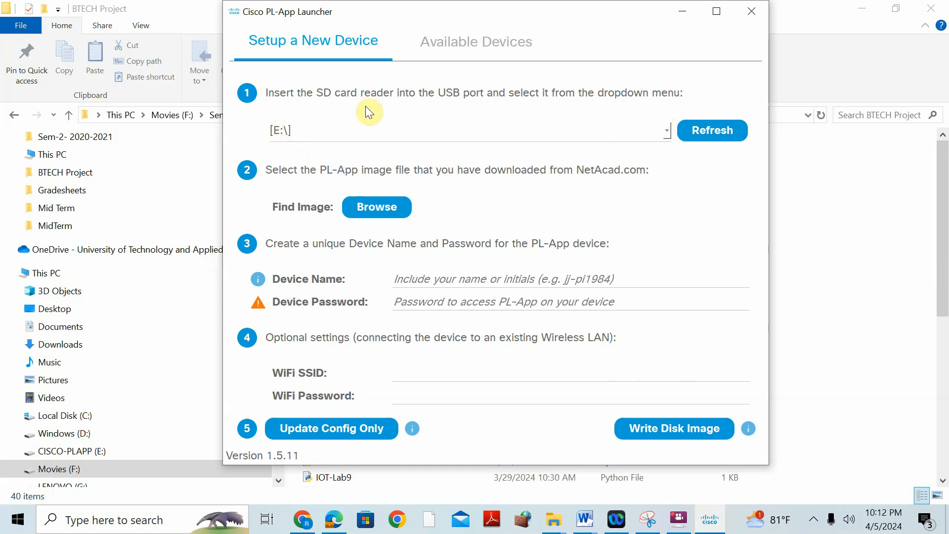
- Search Windows for "sd card" and open the SD Card Formatter app
click(107, 527)
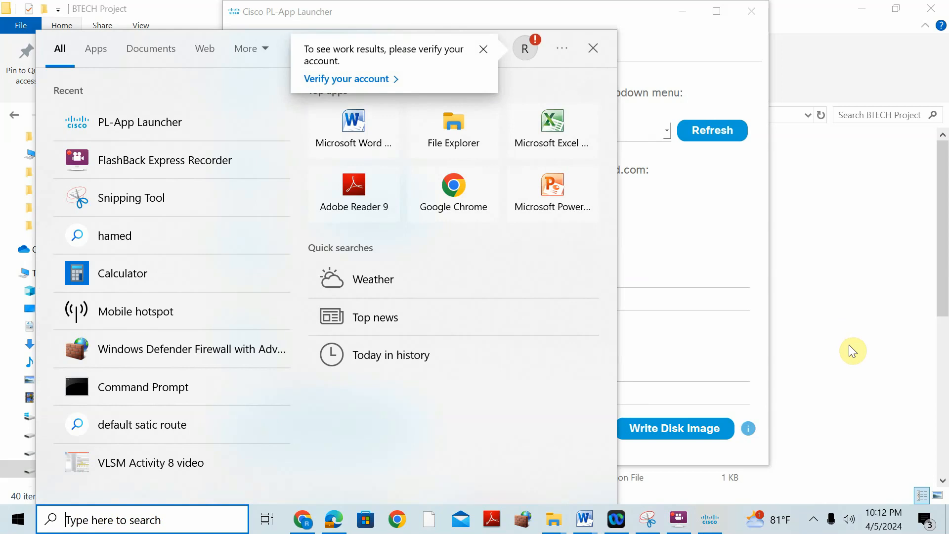
text(sd)
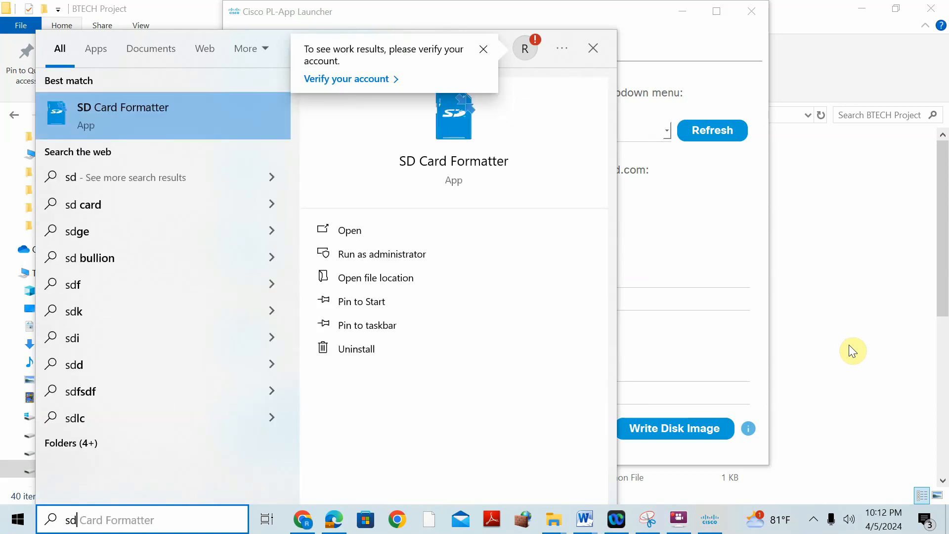
text( card)
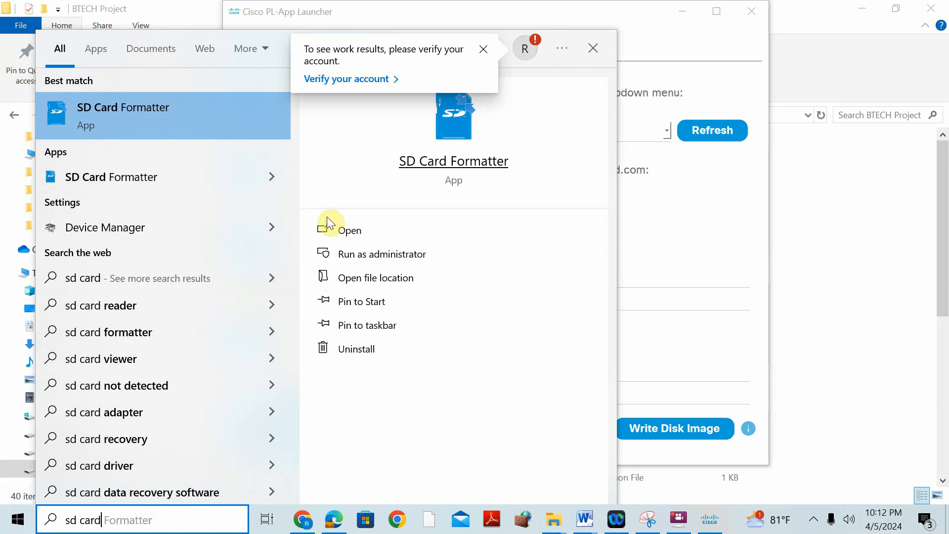
click(343, 233)
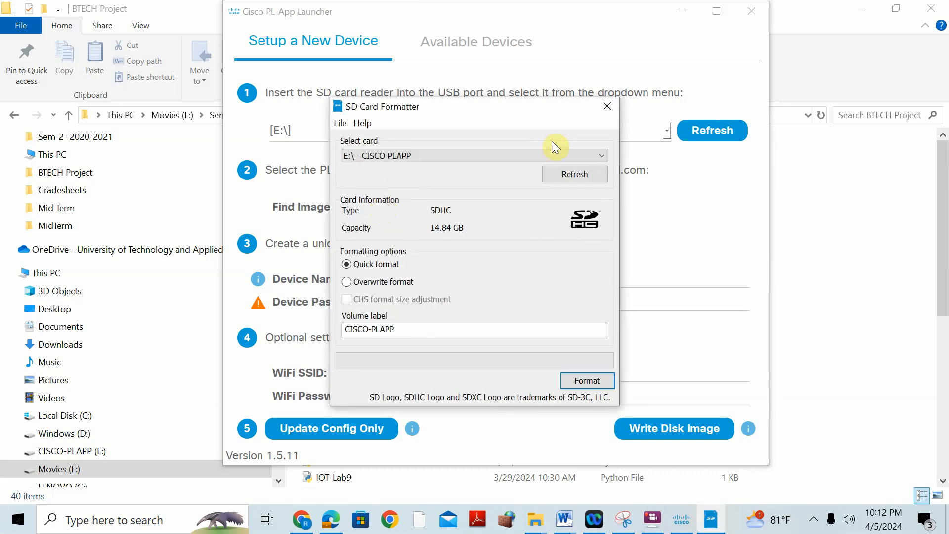
- Refresh the card list, quick-format the E:\ CISCO-PLAPP card with SD Card Formatter, and close the formatter
click(561, 172)
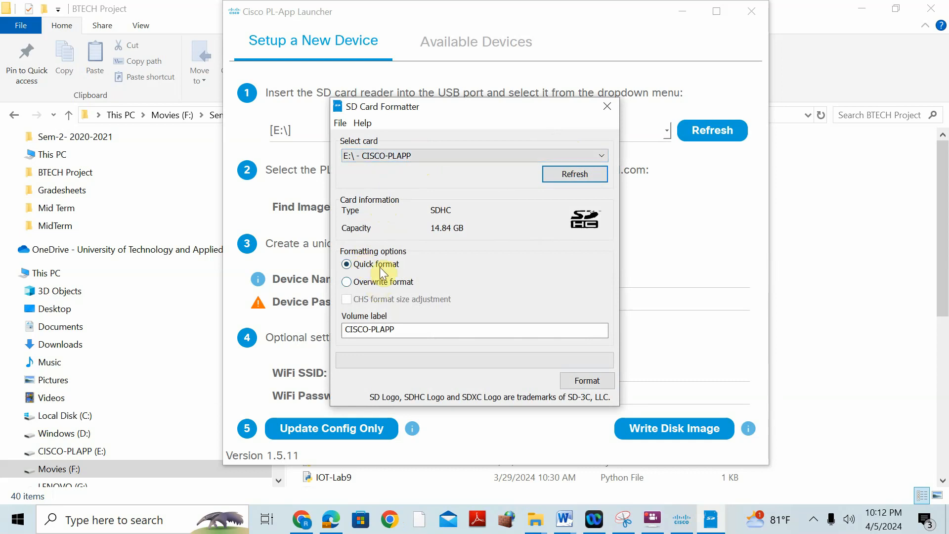
click(578, 381)
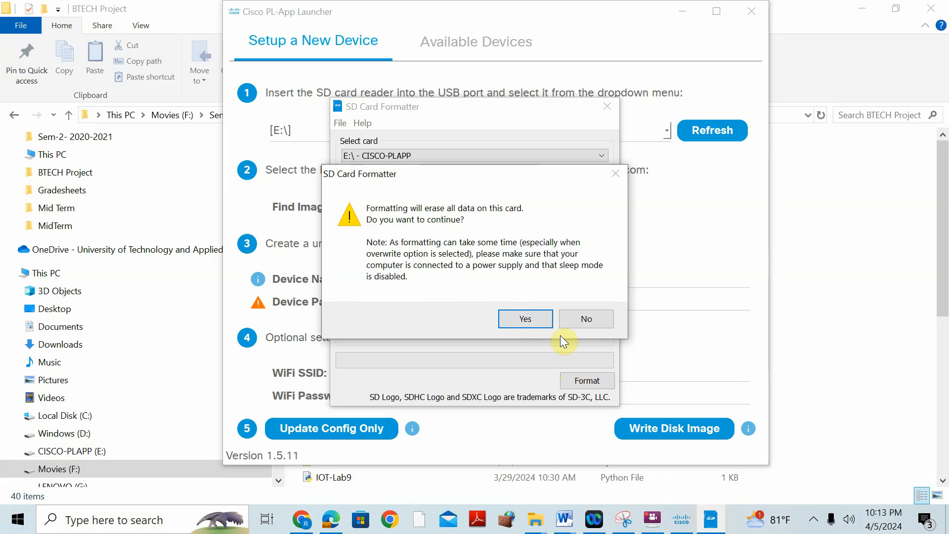
click(529, 320)
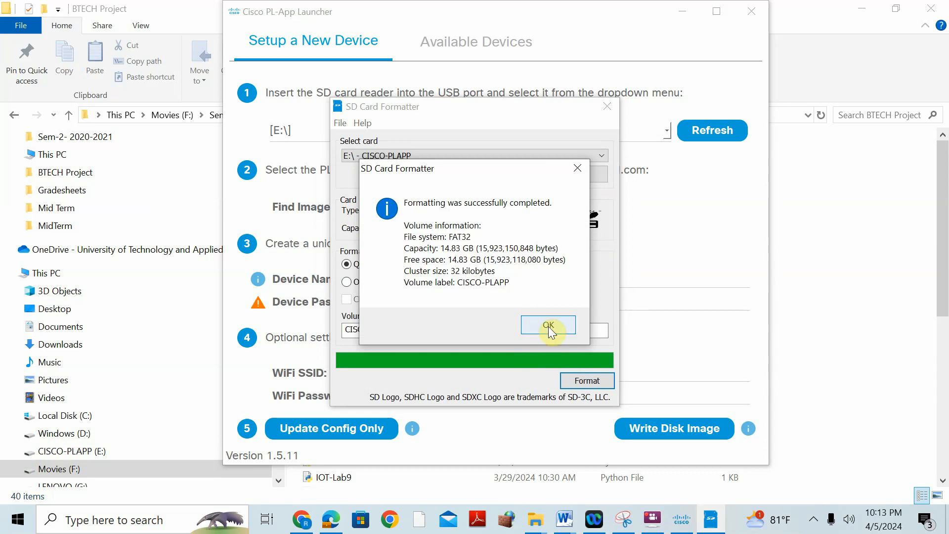
click(548, 326)
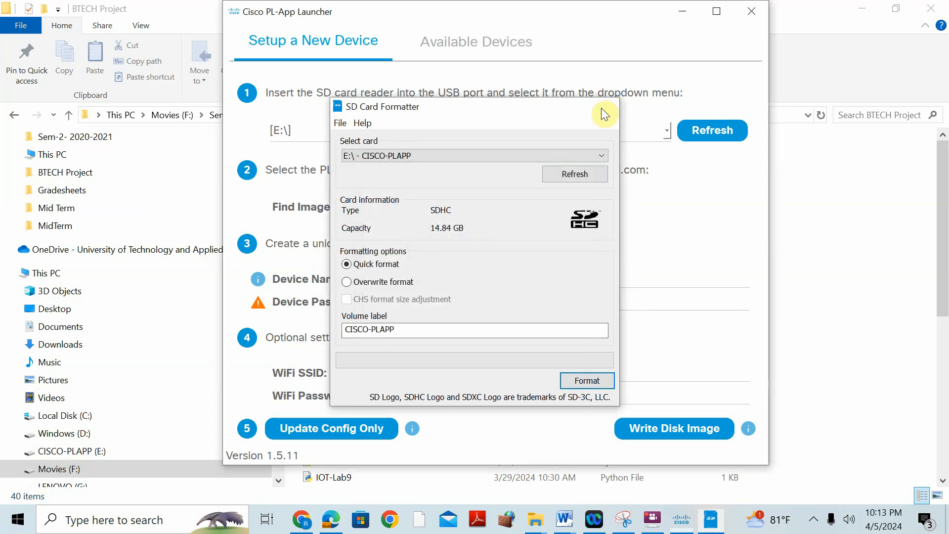
click(604, 107)
- Switch to File Explorer, open the CISCO-PLAPP (E:) drive and quick-format it as FAT32 with the volume label CISCO-PLAPP
click(552, 519)
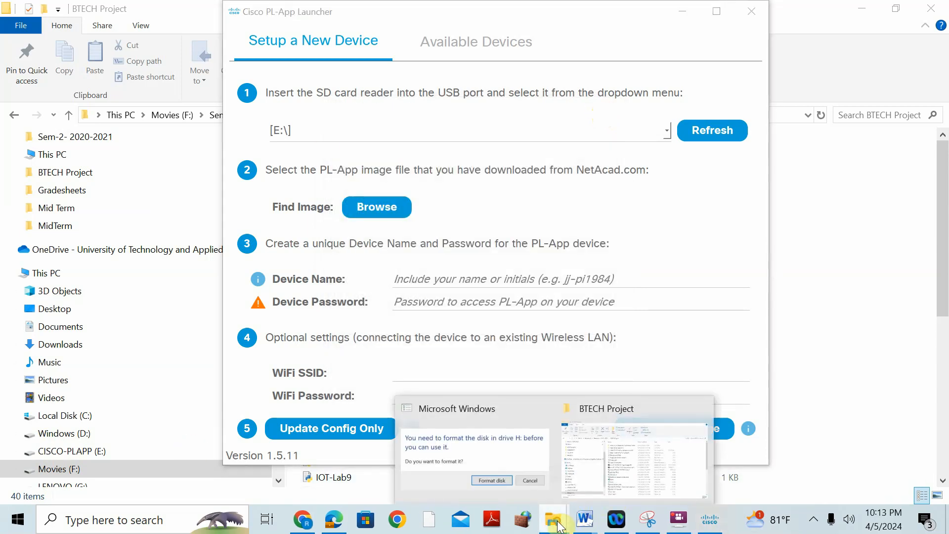
click(605, 416)
scroll(49, 415, down, 1)
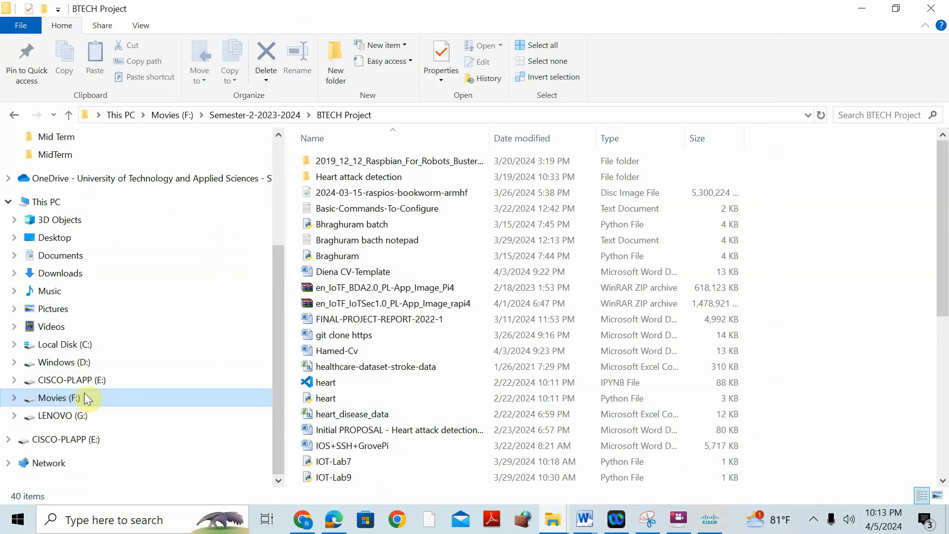
click(75, 439)
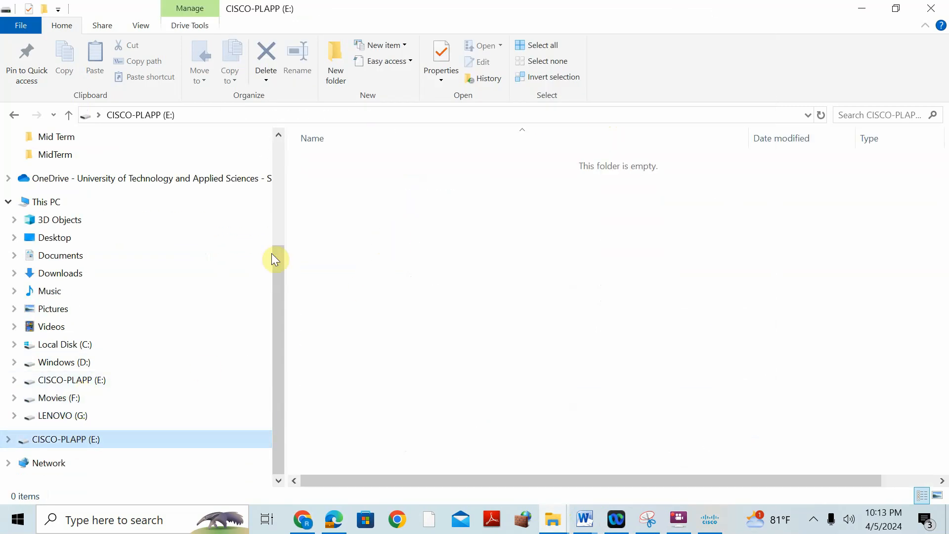
right_click(86, 444)
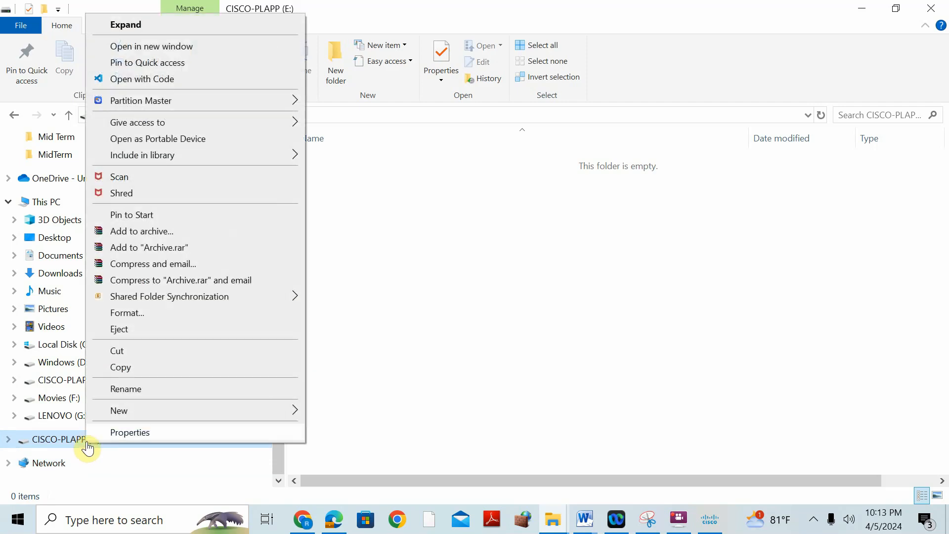
click(143, 315)
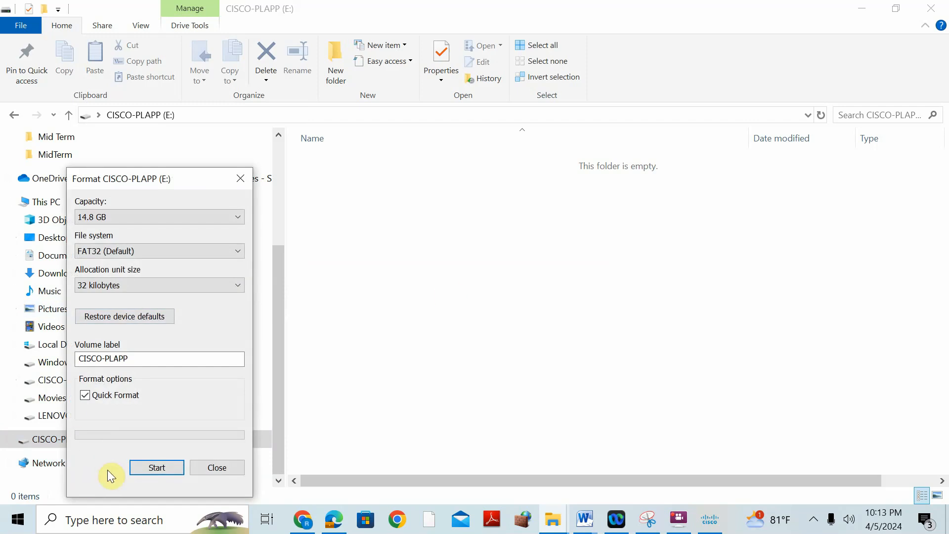
click(143, 469)
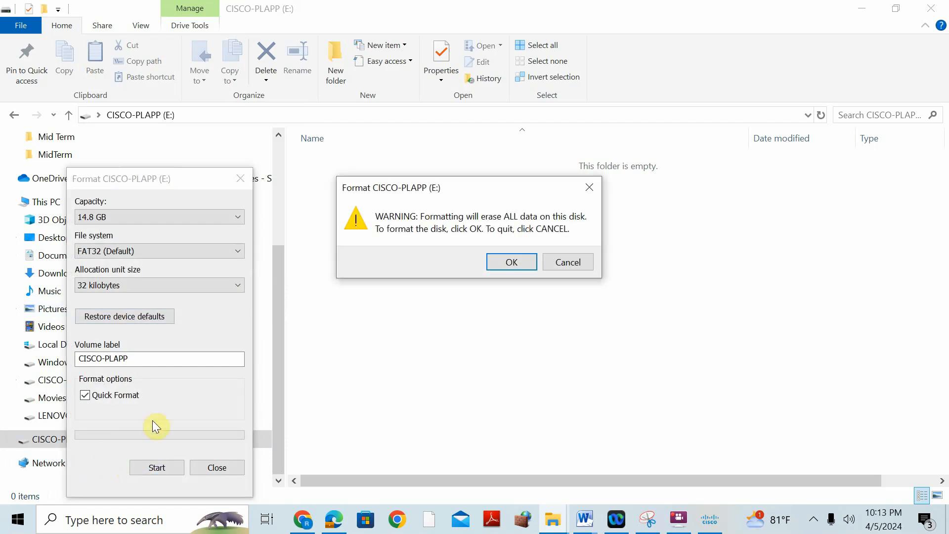
click(512, 262)
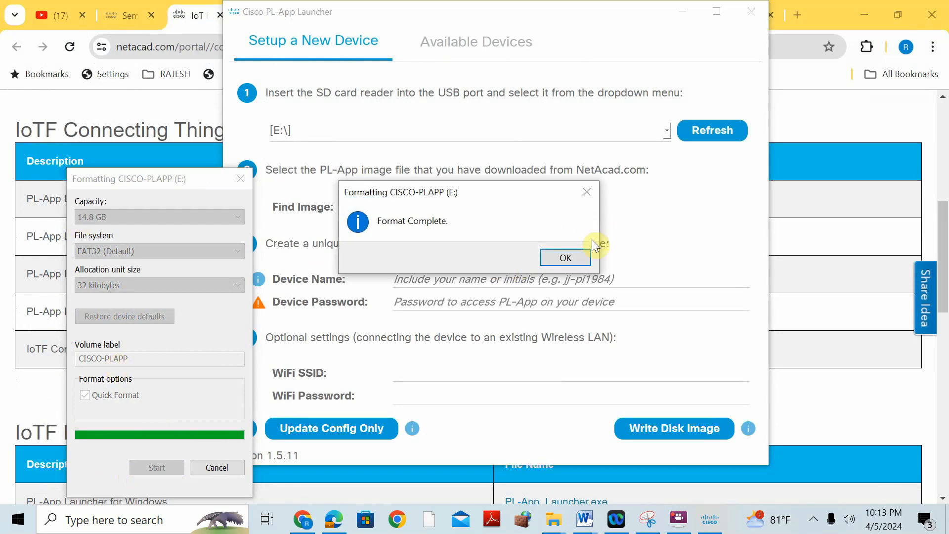
click(576, 256)
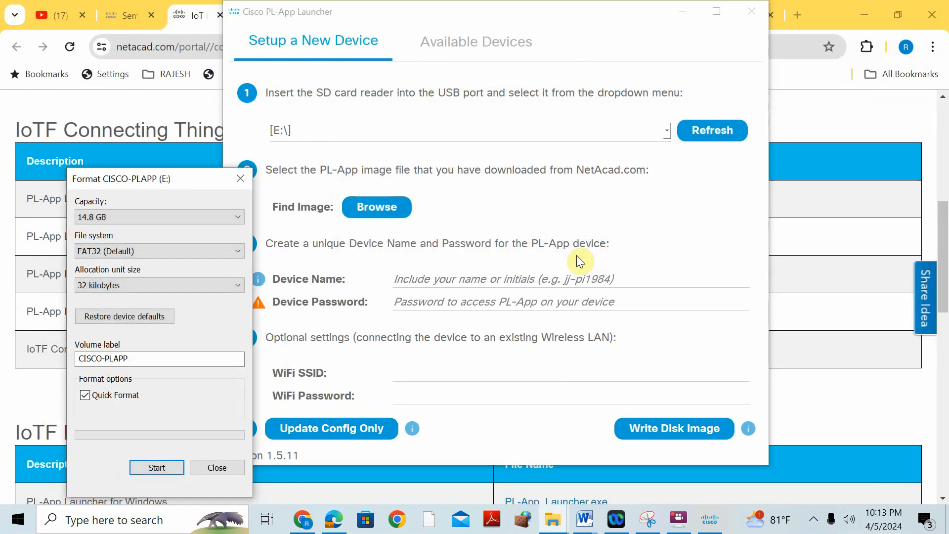
click(239, 178)
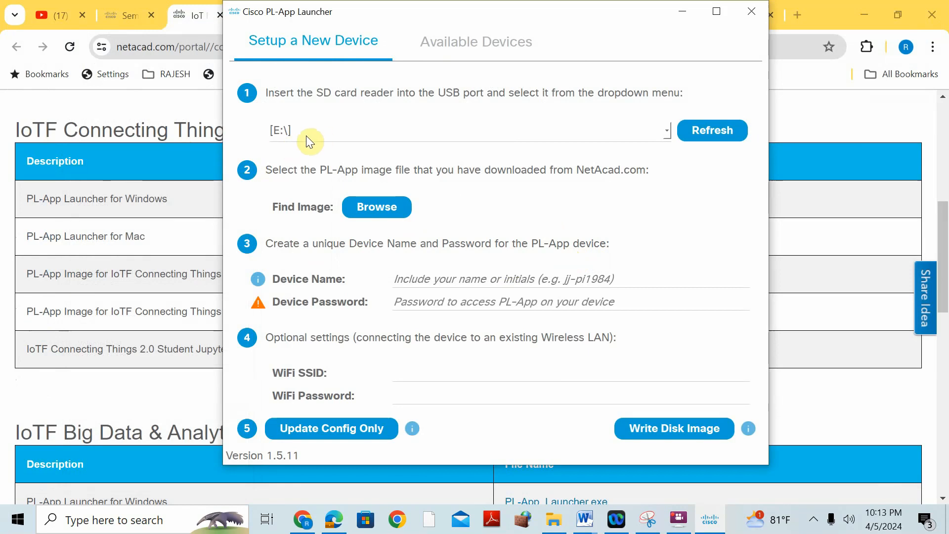
- Refresh the SD card list in PL-App Launcher again and reselect the E:\ drive
click(692, 133)
click(667, 133)
click(423, 148)
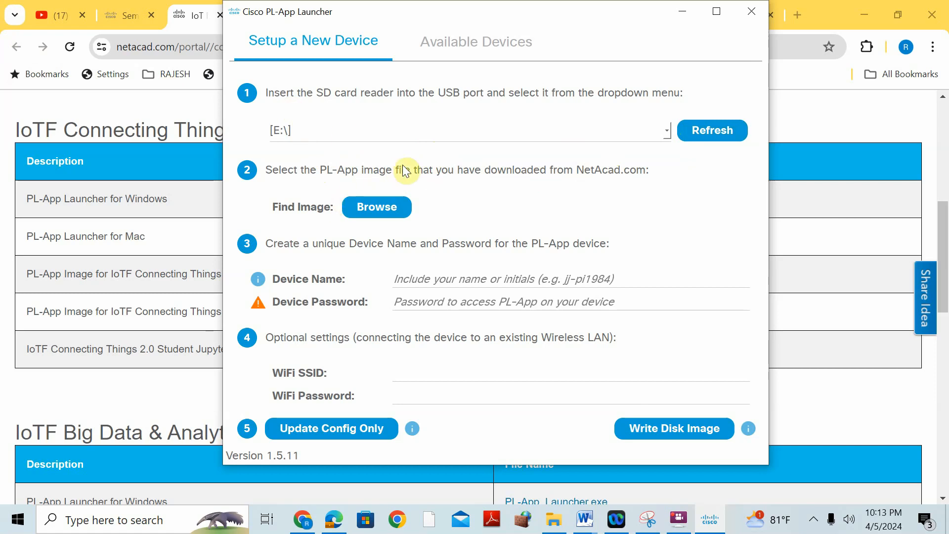
- Load the en_IoTF_IoTSec1.0_PL-App_Image_rapi4 image from F:\Semester-2-2023-2024\BTECH Project as the PL-App image file
click(390, 207)
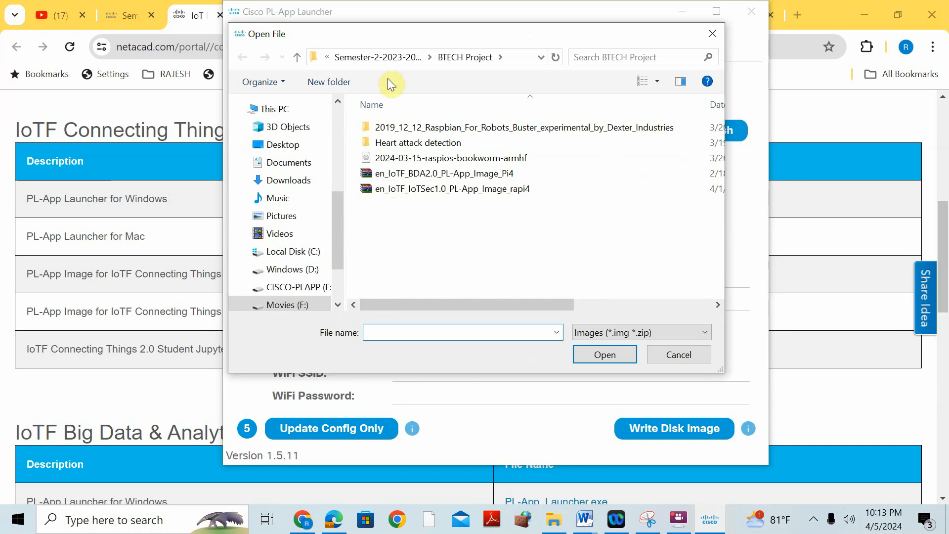
click(364, 58)
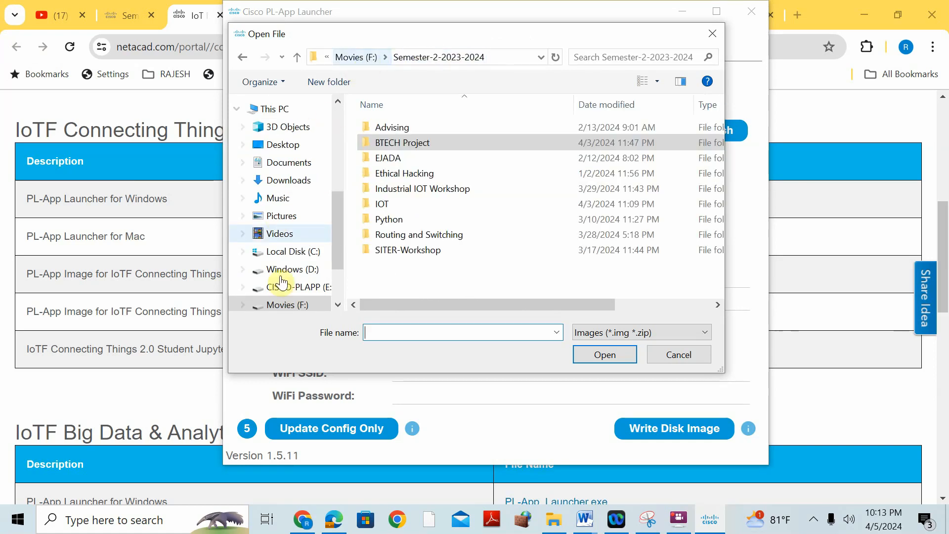
click(307, 302)
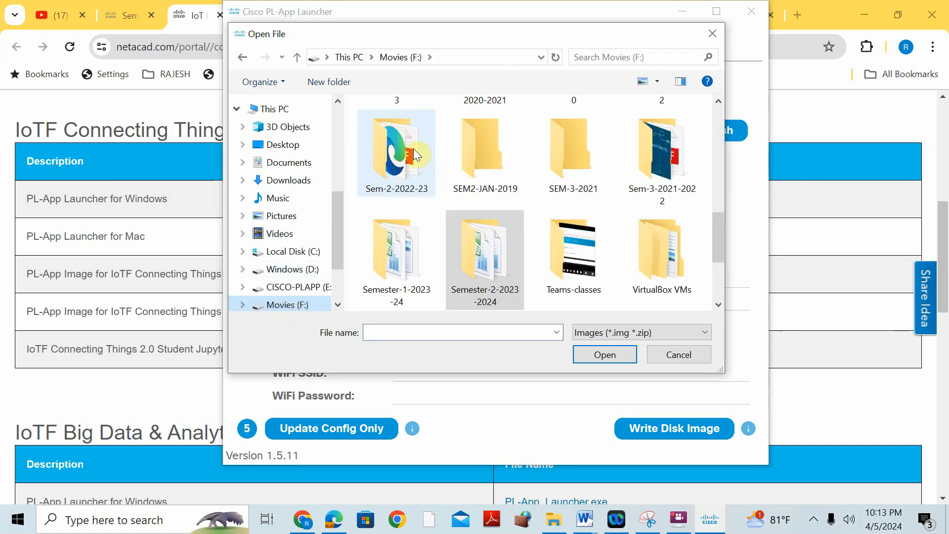
double_click(486, 259)
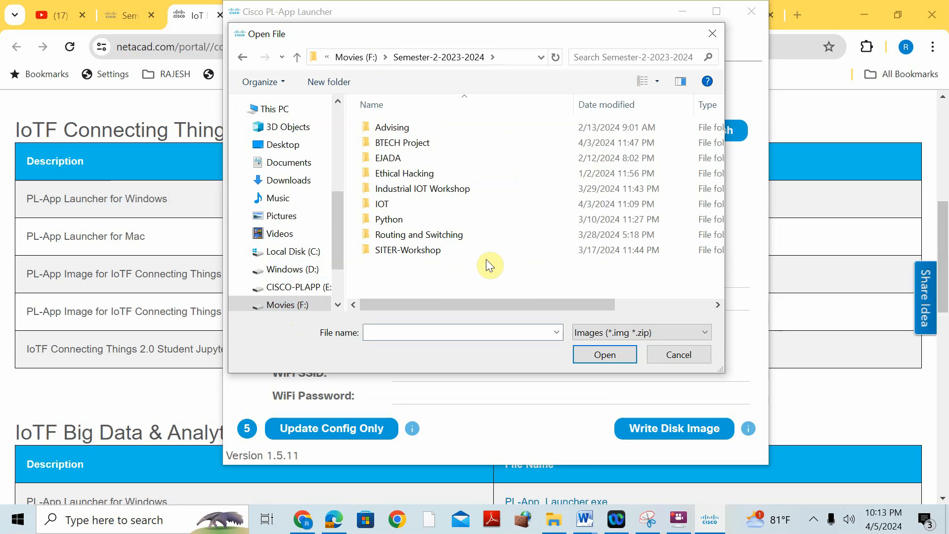
double_click(435, 142)
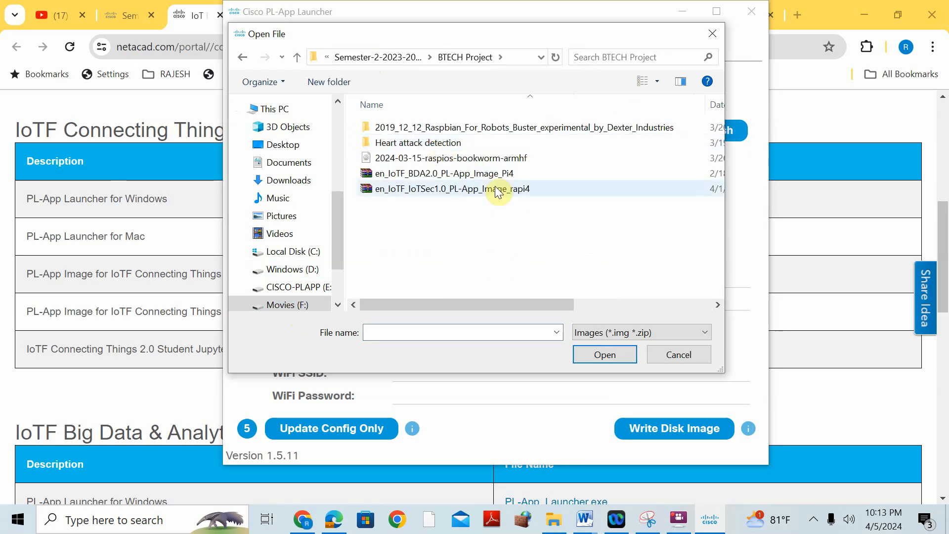
drag(525, 305, 569, 305)
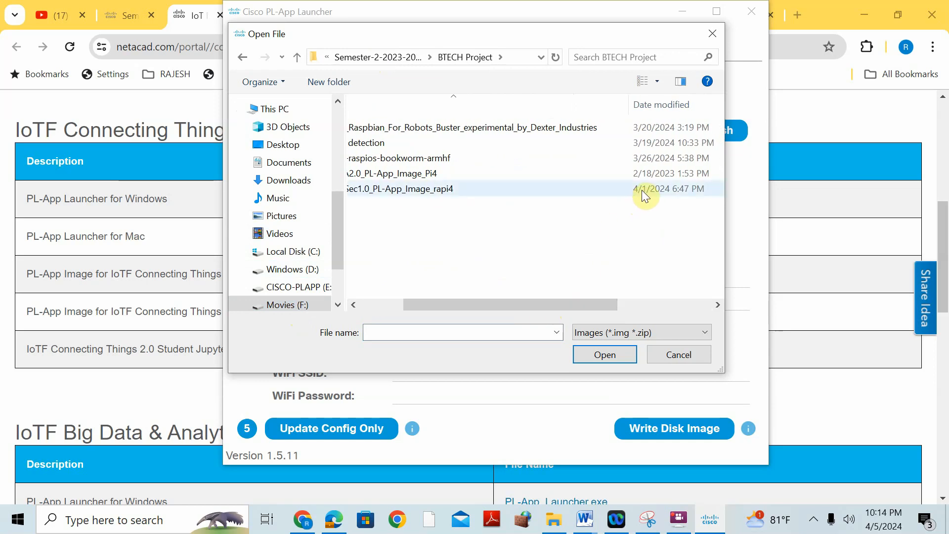
drag(601, 306, 595, 305)
click(452, 188)
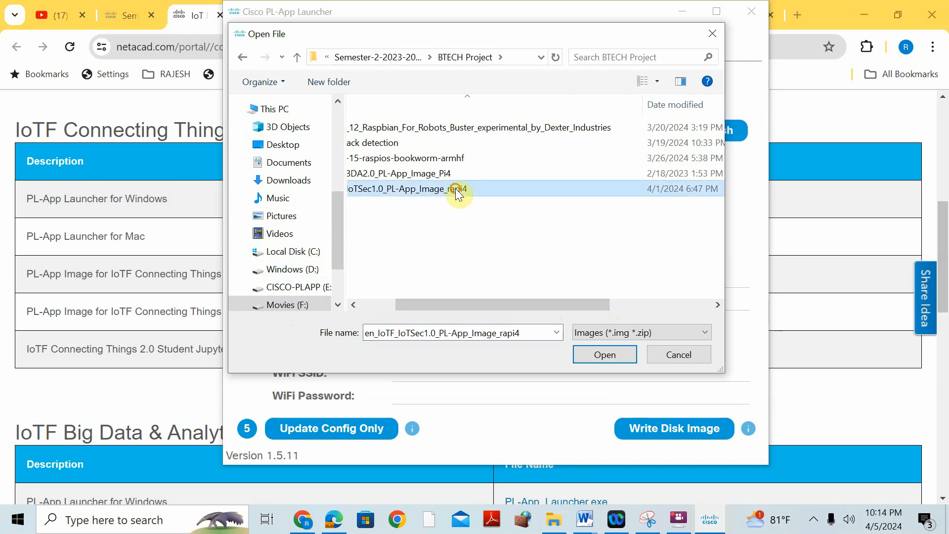
click(587, 352)
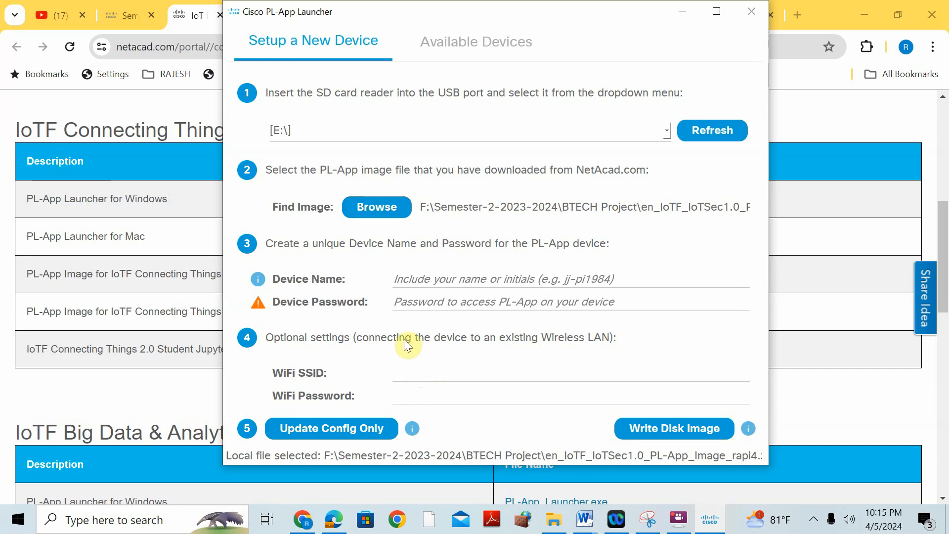
- Name the PL-App device MyPi and enter the device password
click(454, 277)
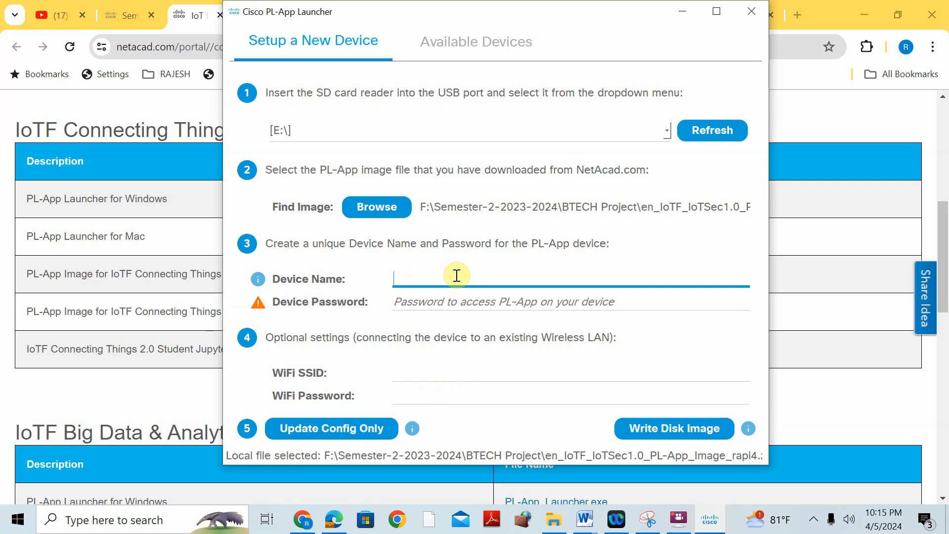
text(MyPi)
click(434, 300)
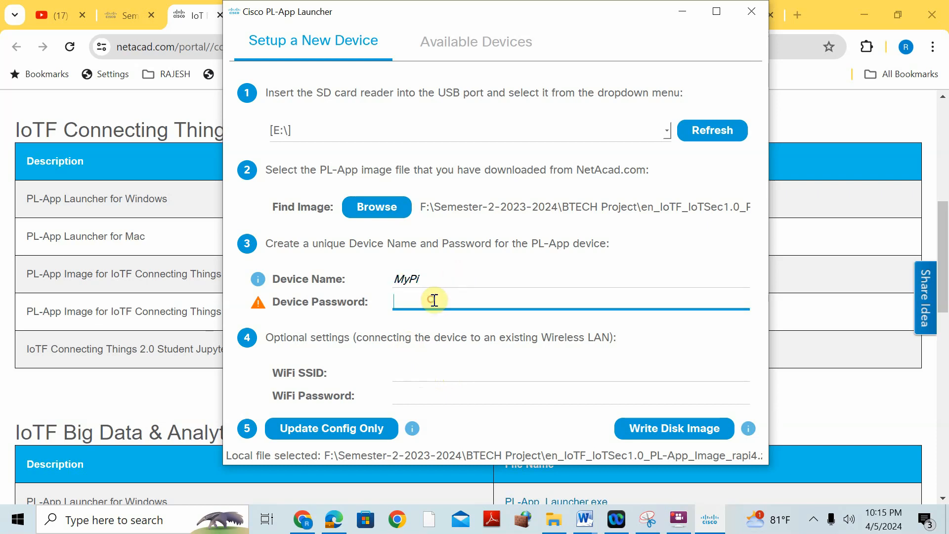
text(12345678)
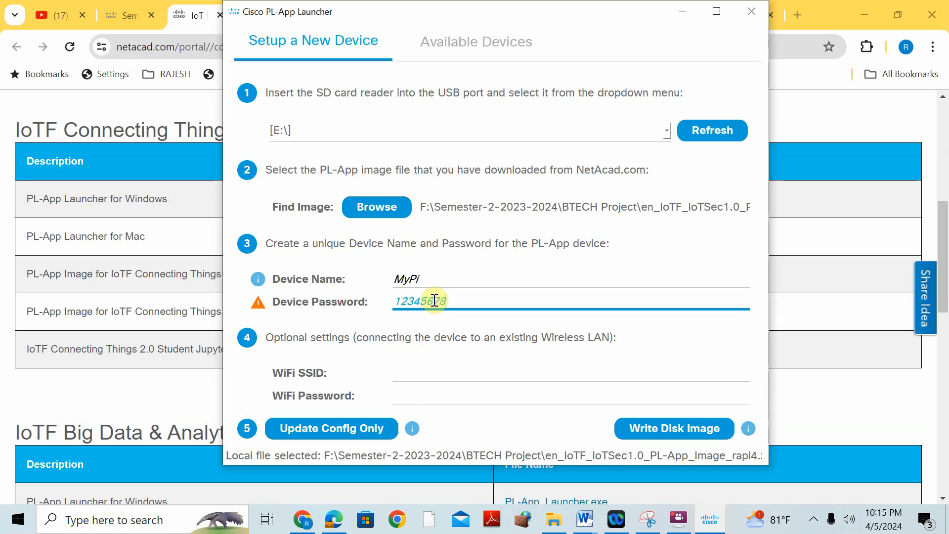
- Set the optional WiFi SSID to Network and enter the WiFi password
click(410, 378)
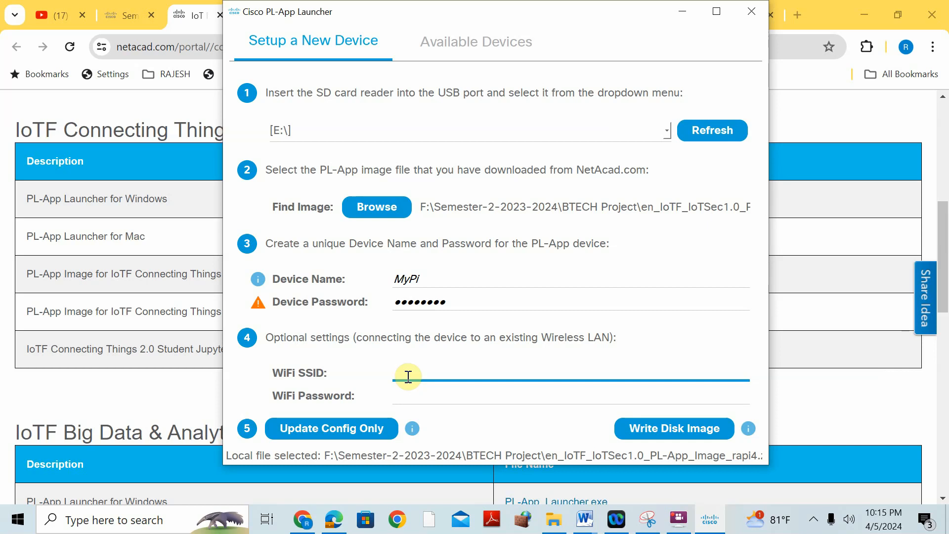
text(Network)
click(445, 396)
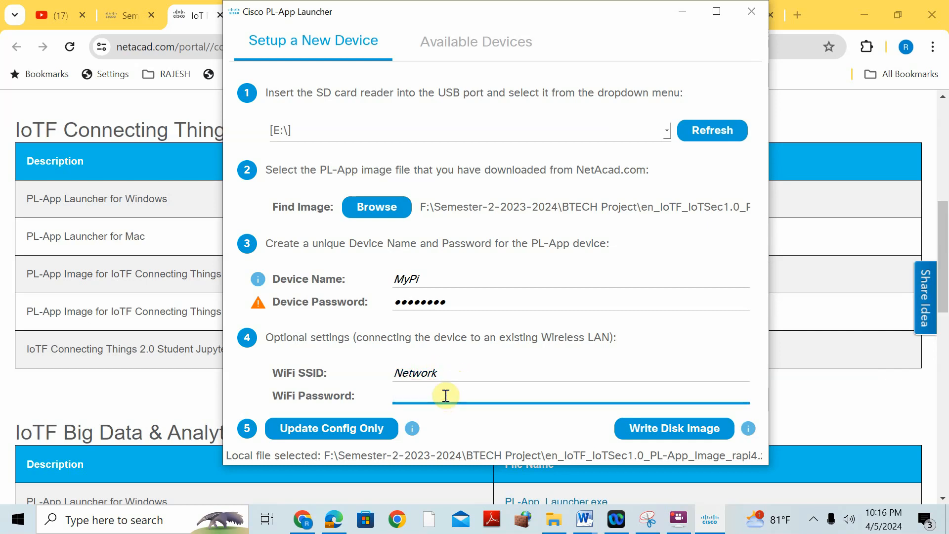
text(12)
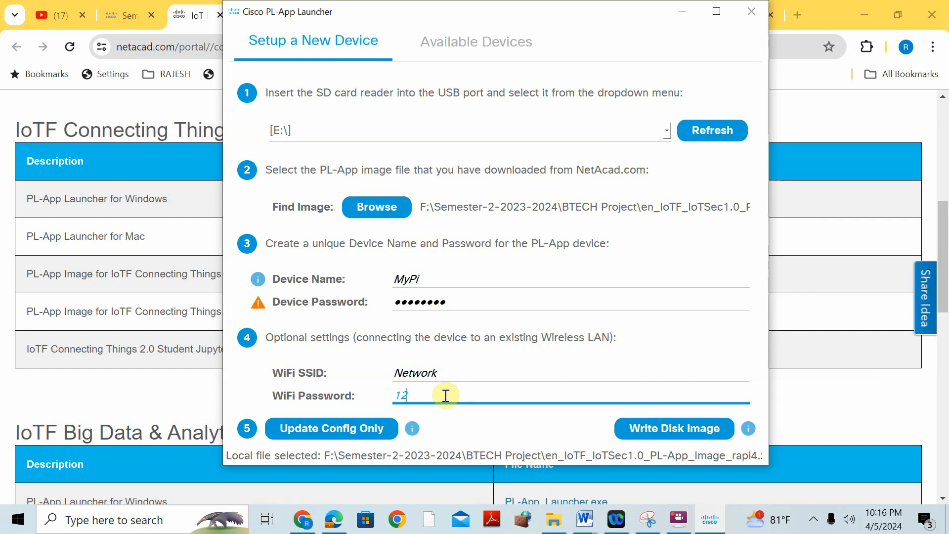
text(345678)
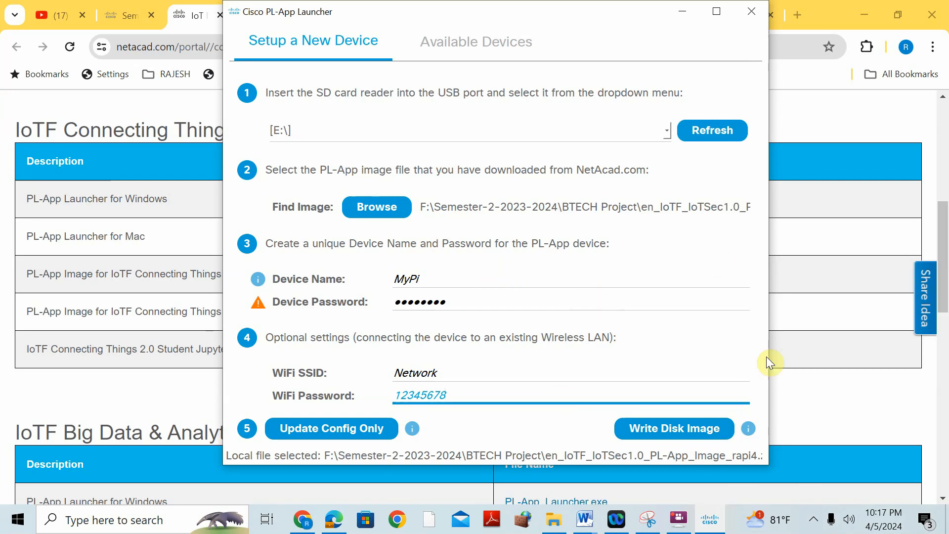
- Start writing the selected PL-App disk image with the device settings to the E:\ SD card
click(585, 519)
click(545, 352)
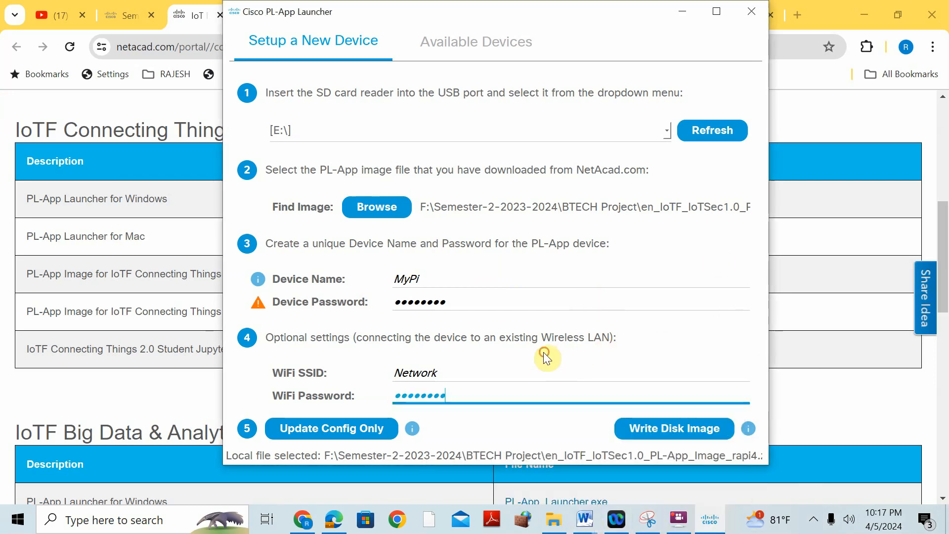
click(630, 427)
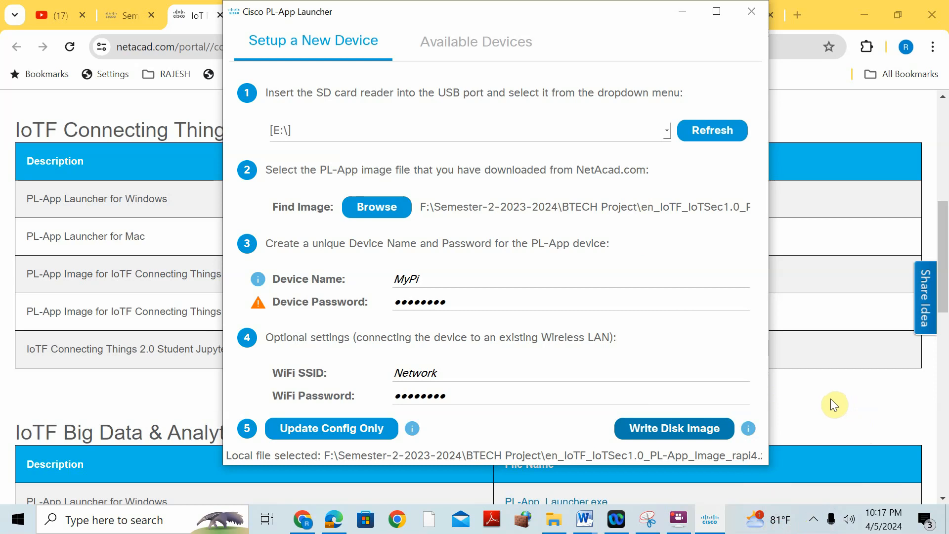
click(680, 318)
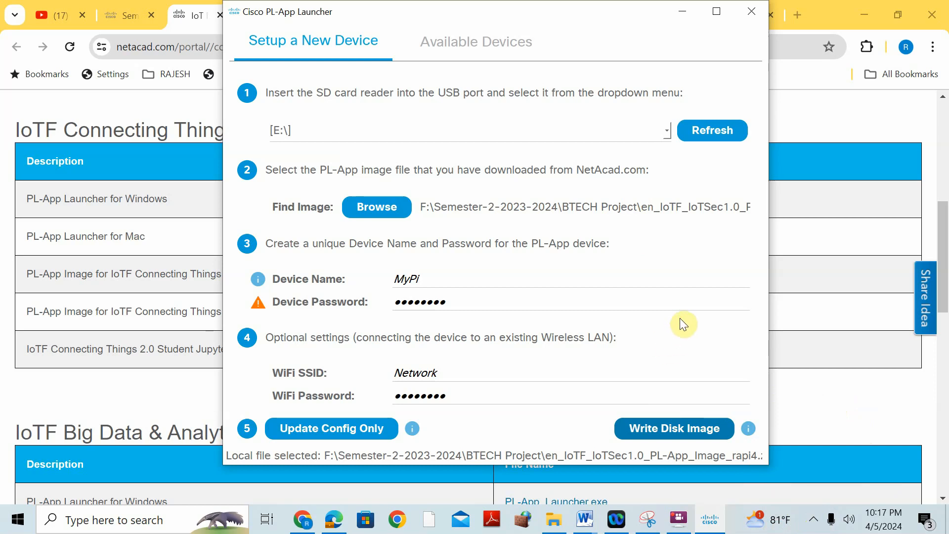